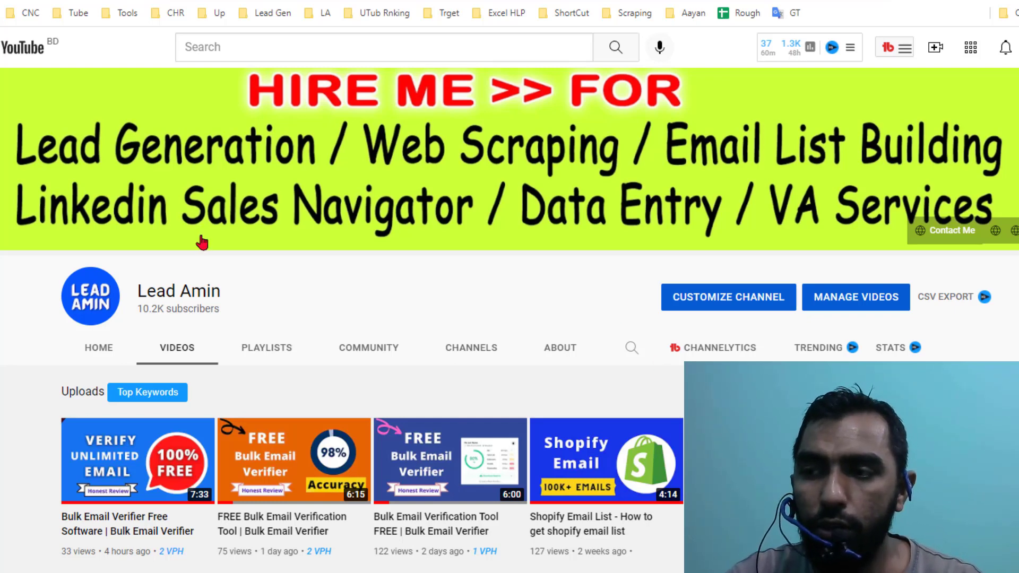
scroll(201, 242, "down", 2)
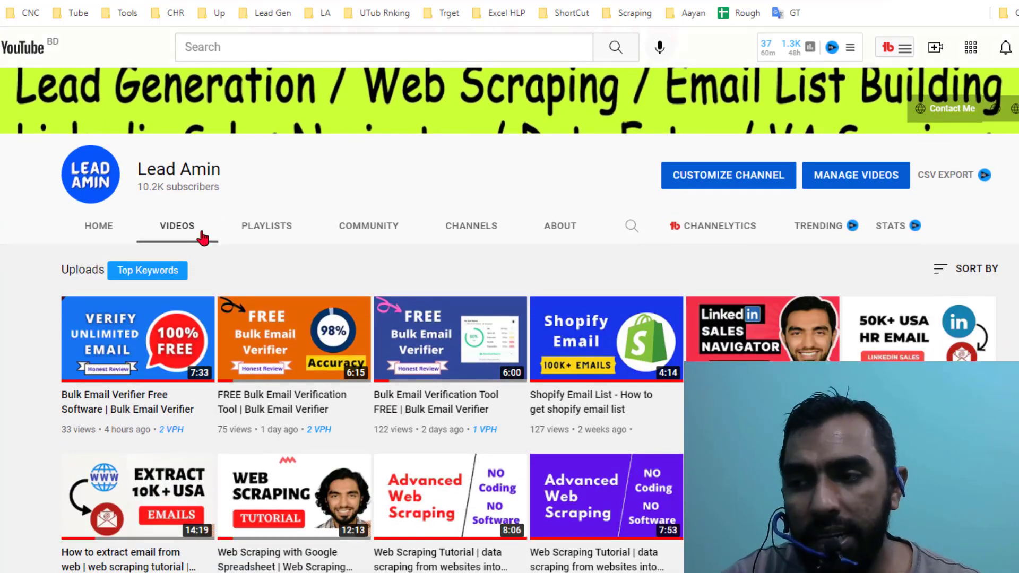
scroll(202, 237, "down", 3)
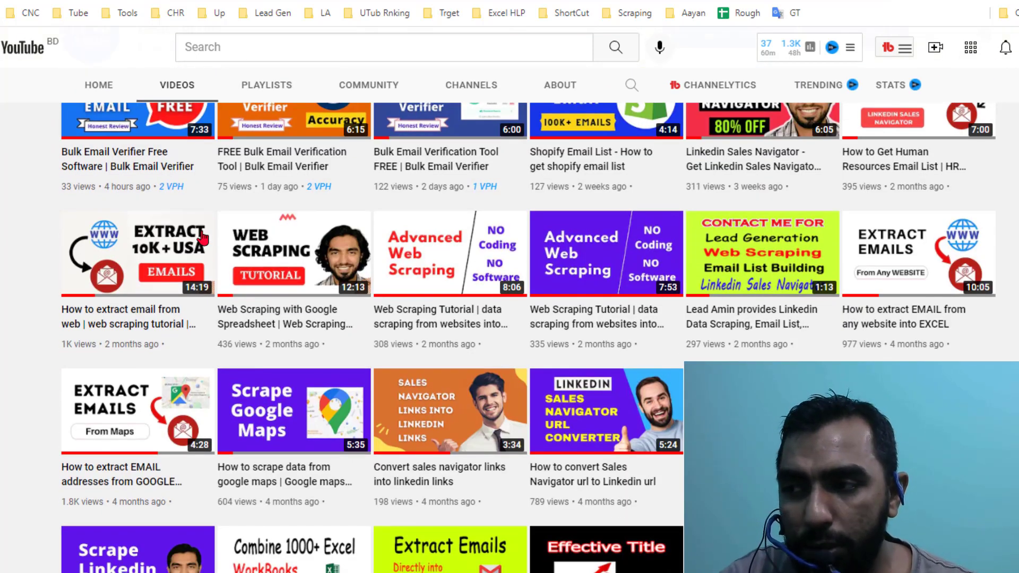
scroll(201, 237, "down", 2)
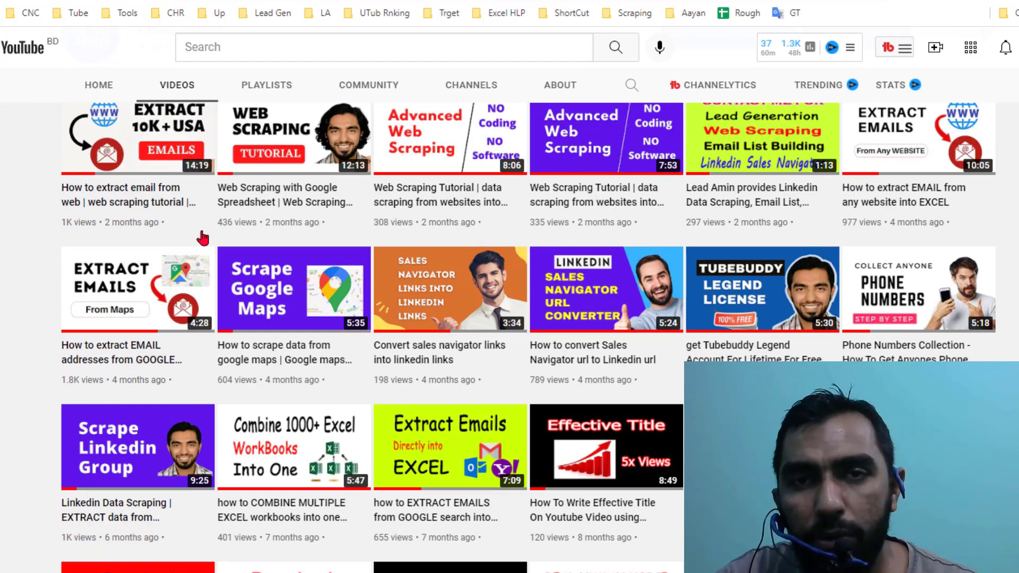
scroll(201, 238, "up", 2)
scroll(202, 237, "up", 3)
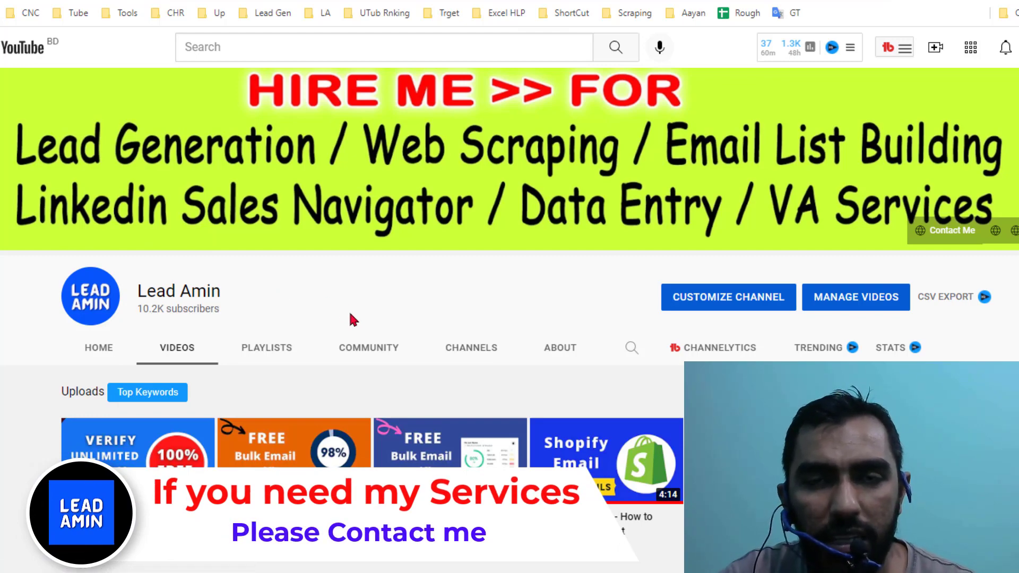
scroll(350, 314, "down", 2)
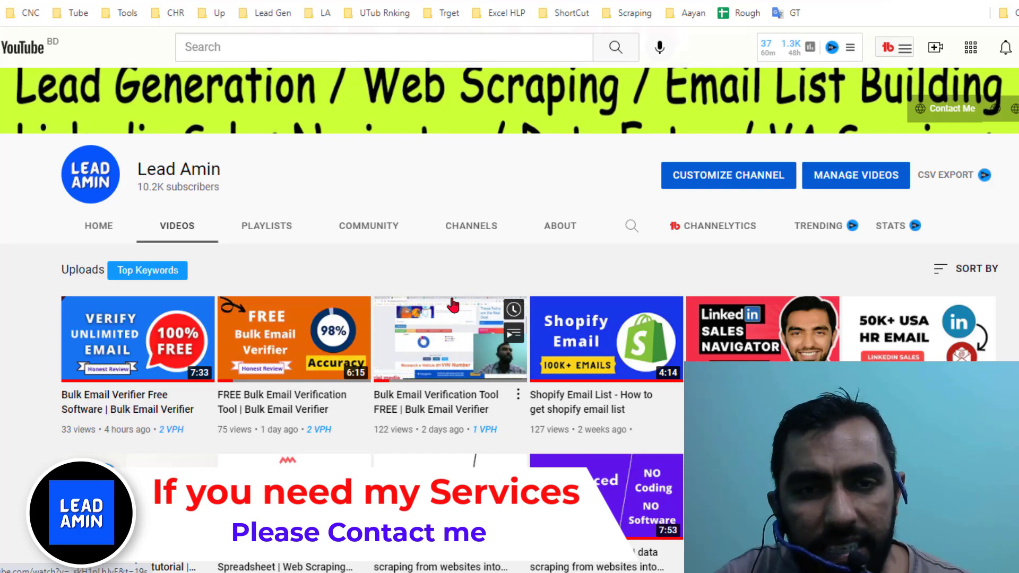
scroll(452, 306, "down", 2)
scroll(451, 305, "down", 2)
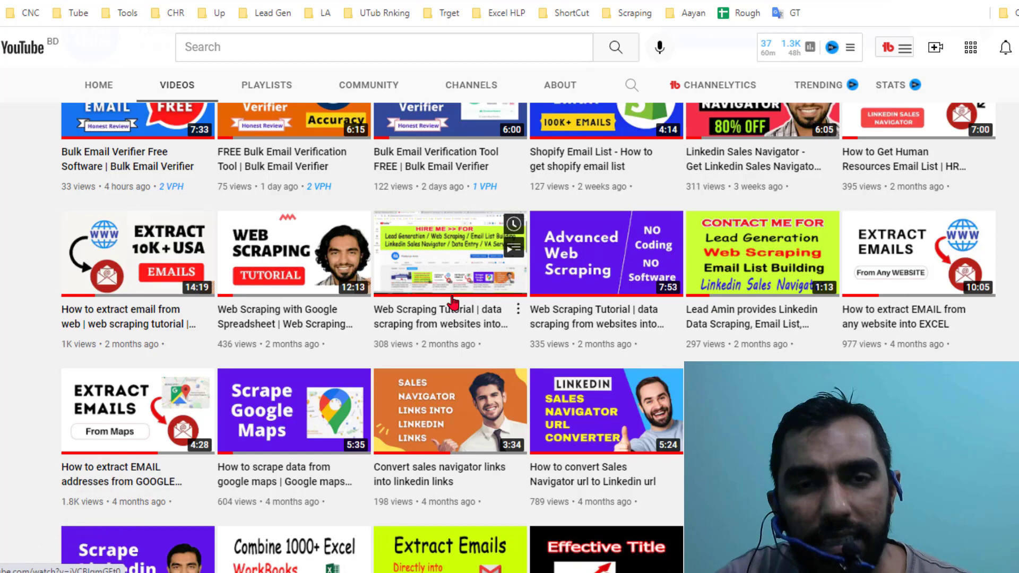
scroll(452, 305, "down", 2)
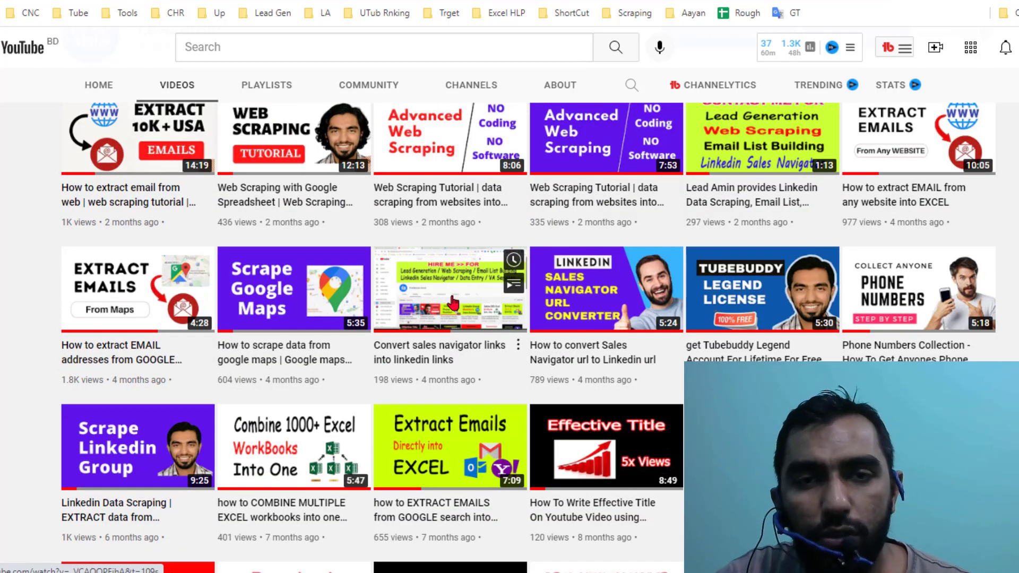
scroll(452, 302, "down", 2)
scroll(452, 303, "down", 1)
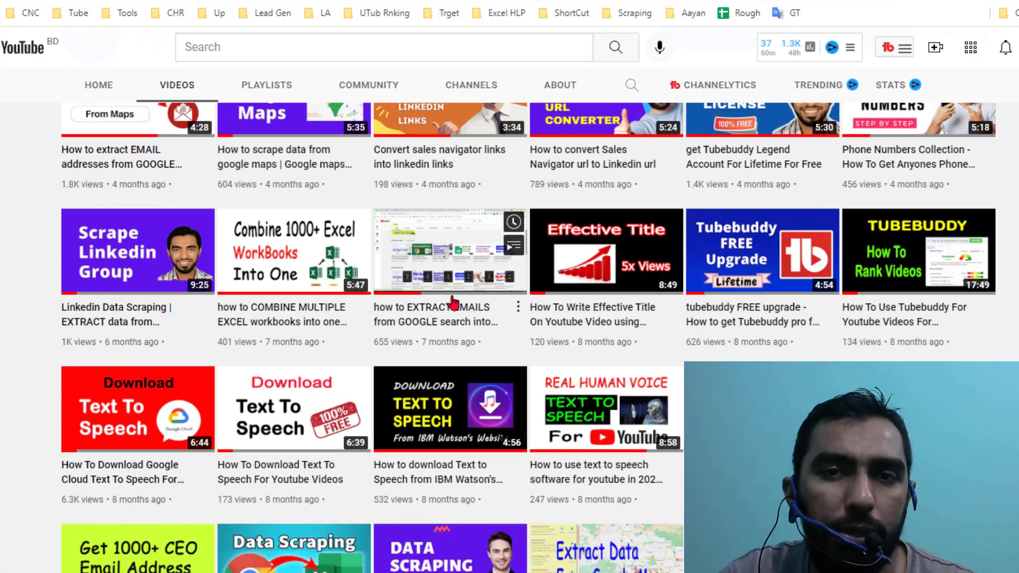
scroll(452, 303, "down", 2)
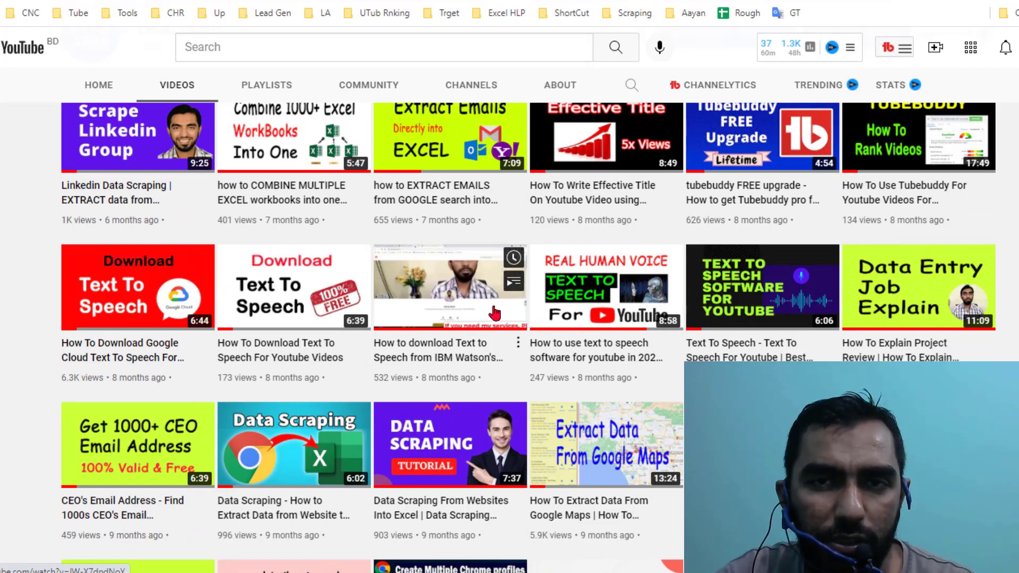
scroll(494, 327, "down", 1)
scroll(494, 313, "down", 1)
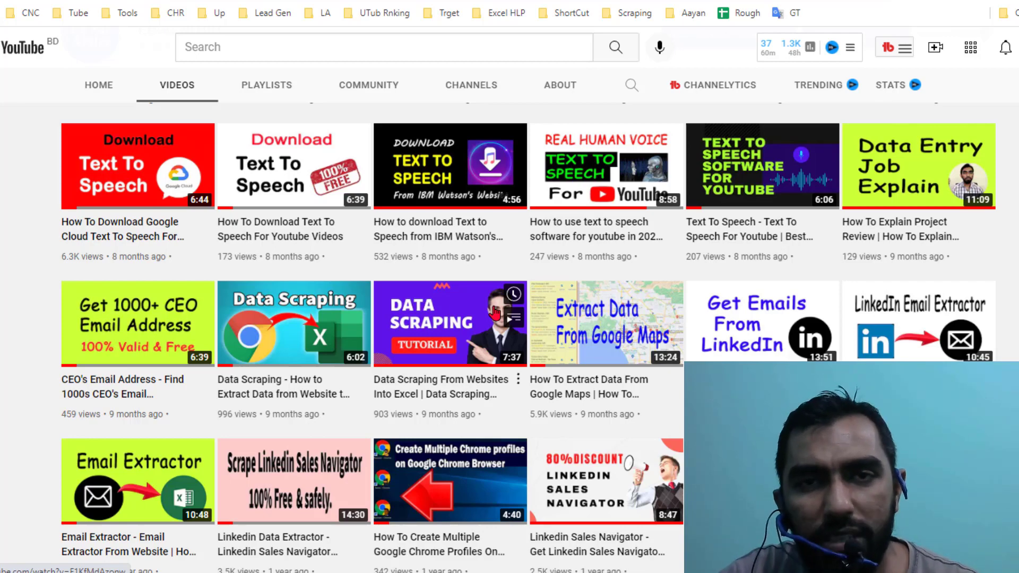
scroll(493, 313, "down", 1)
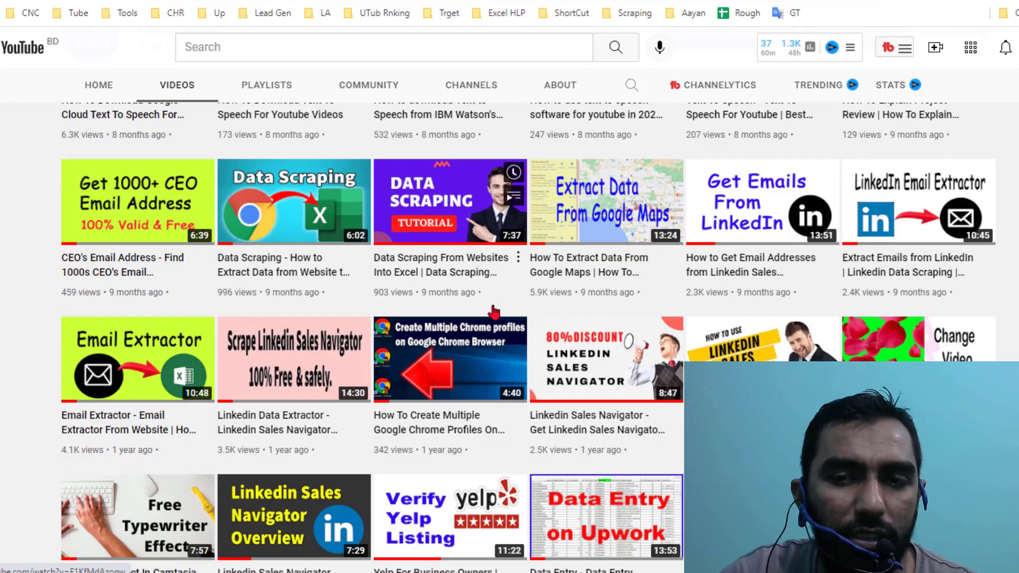
scroll(495, 311, "down", 1)
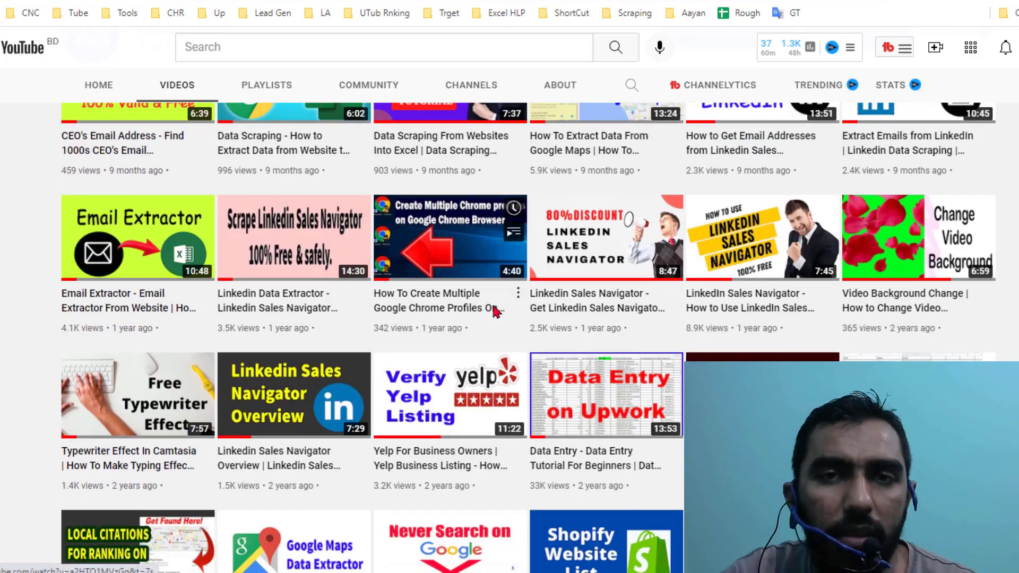
scroll(494, 314, "down", 1)
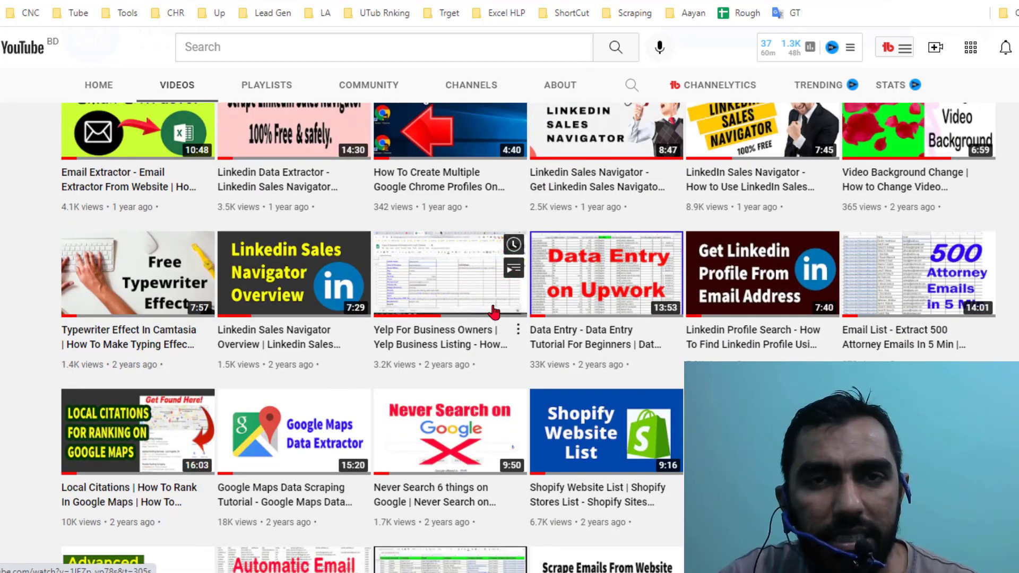
scroll(494, 313, "down", 1)
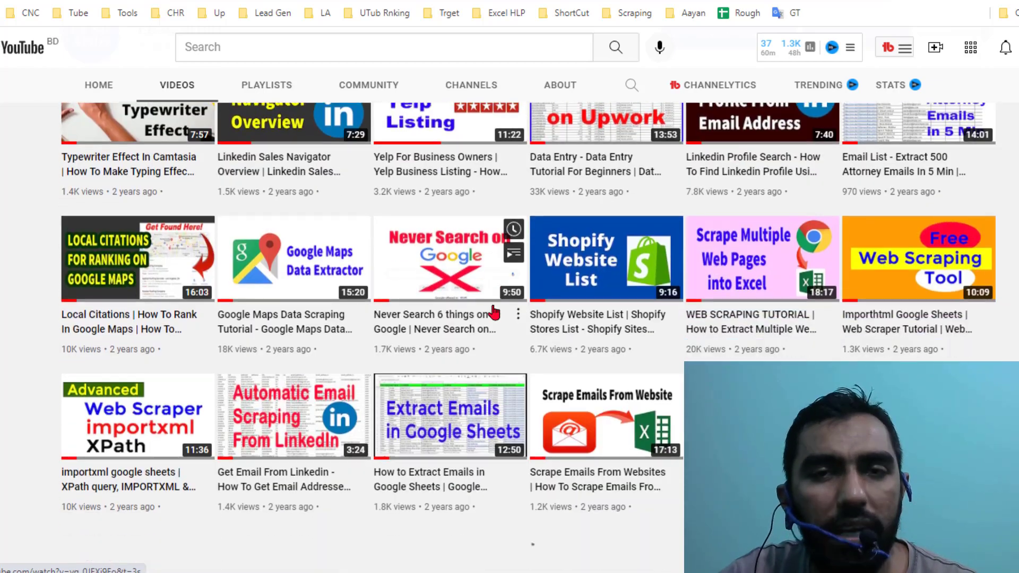
scroll(495, 313, "down", 2)
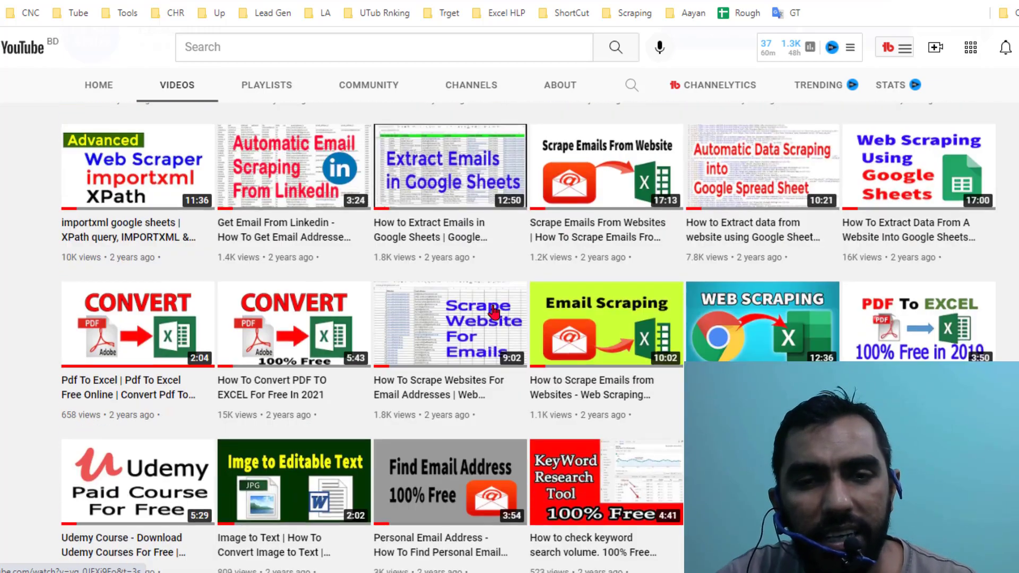
scroll(494, 312, "up", 1)
scroll(493, 313, "up", 5)
scroll(494, 313, "up", 3)
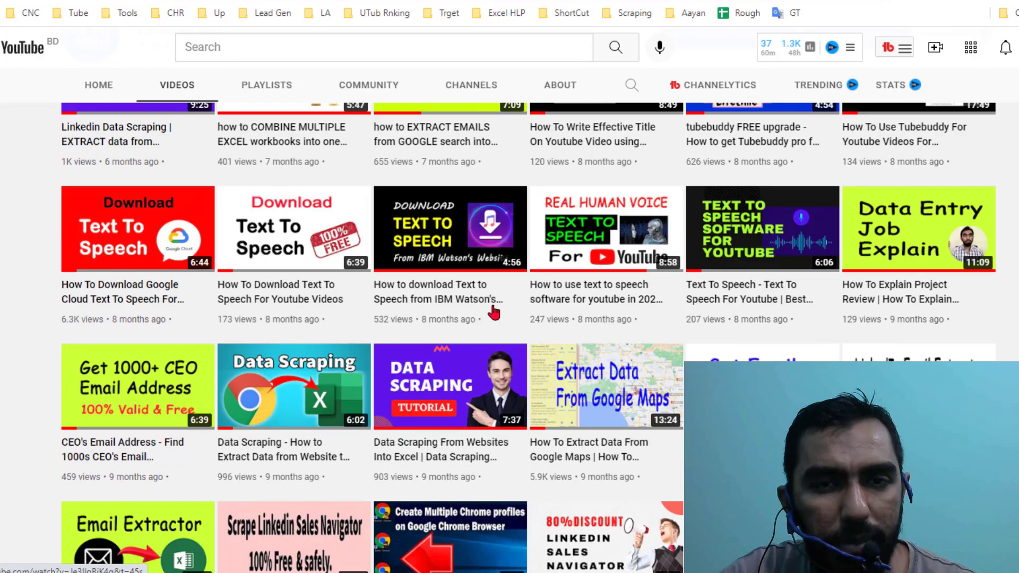
scroll(493, 314, "up", 1)
scroll(493, 313, "up", 4)
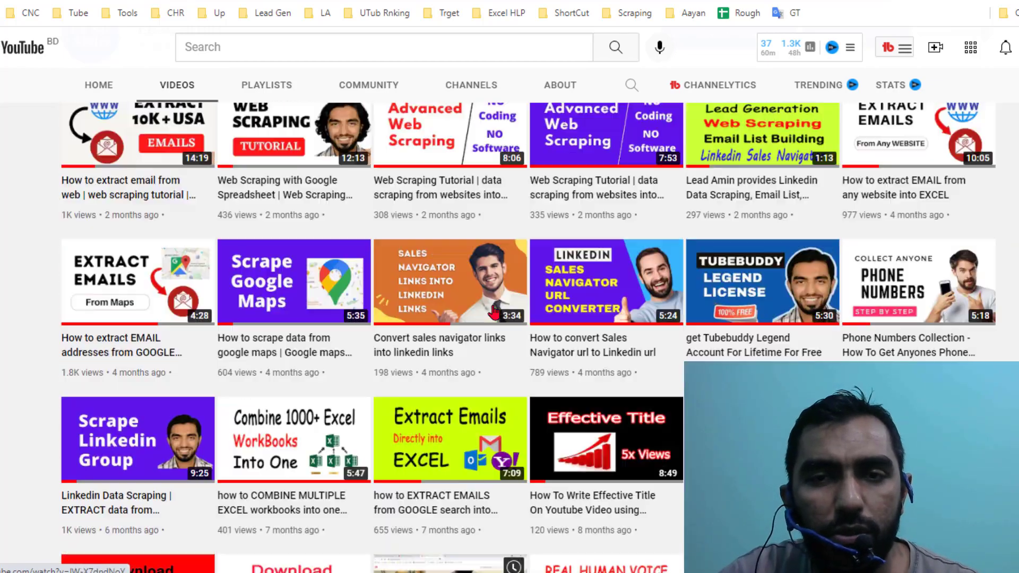
scroll(494, 313, "up", 3)
scroll(489, 246, "up", 2)
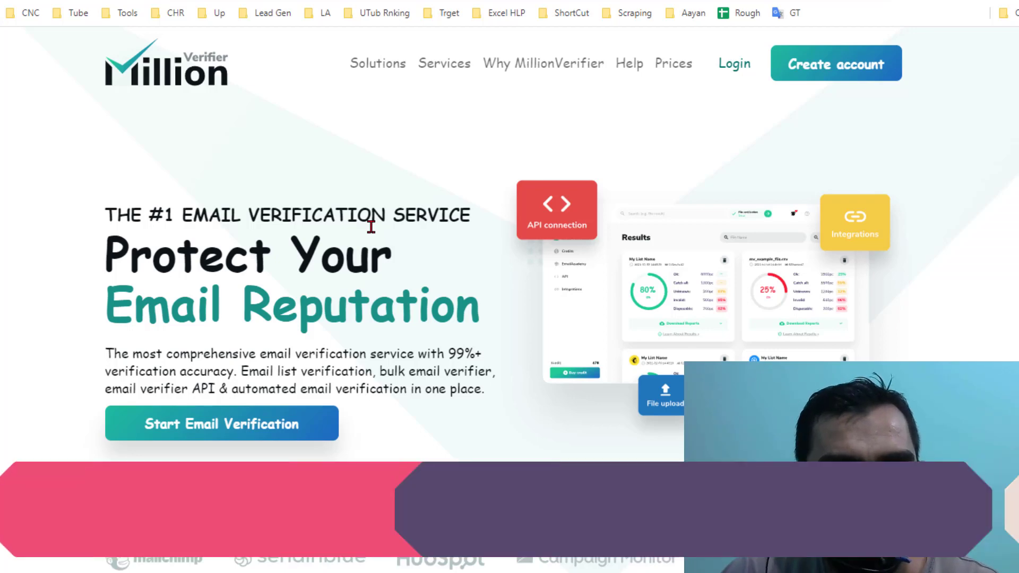
scroll(370, 229, "down", 2)
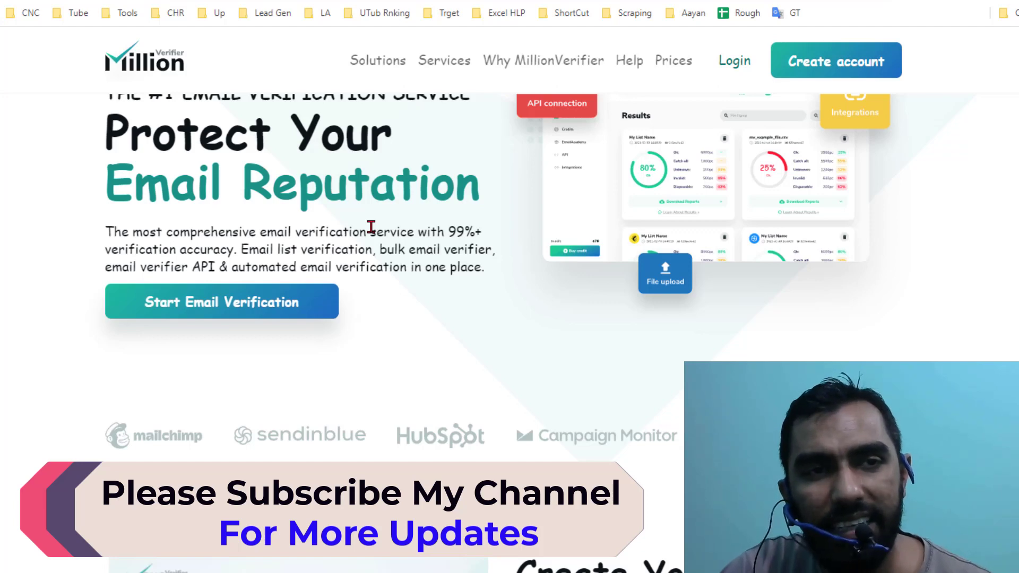
scroll(370, 227, "down", 2)
scroll(370, 227, "down", 2)
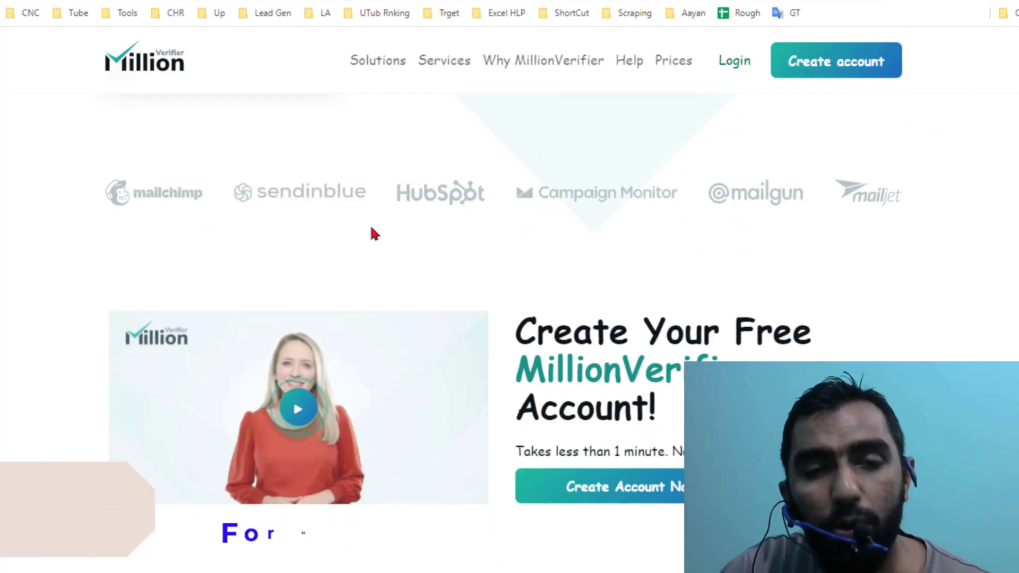
scroll(370, 233, "down", 2)
scroll(370, 233, "down", 3)
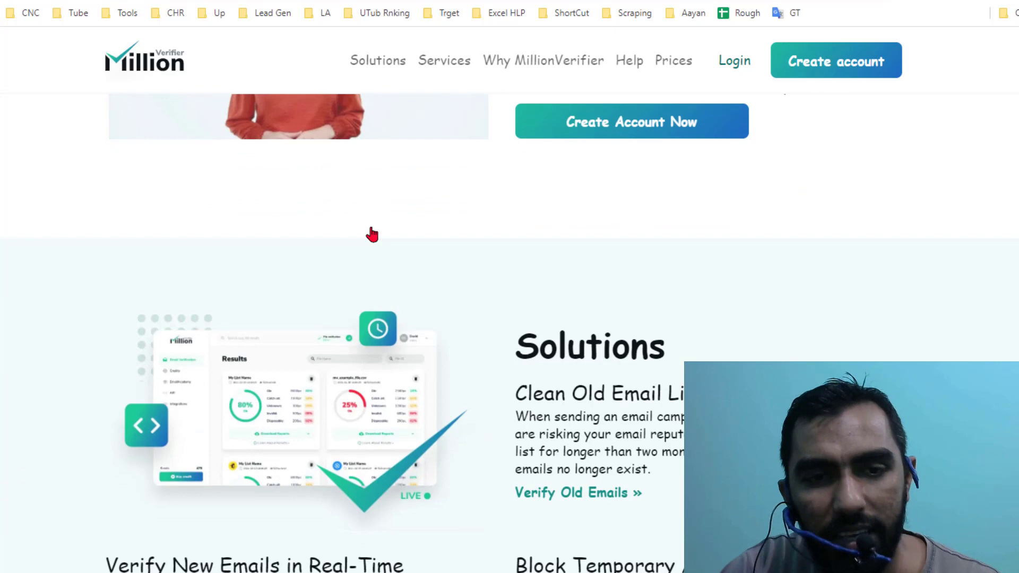
scroll(371, 234, "up", 10)
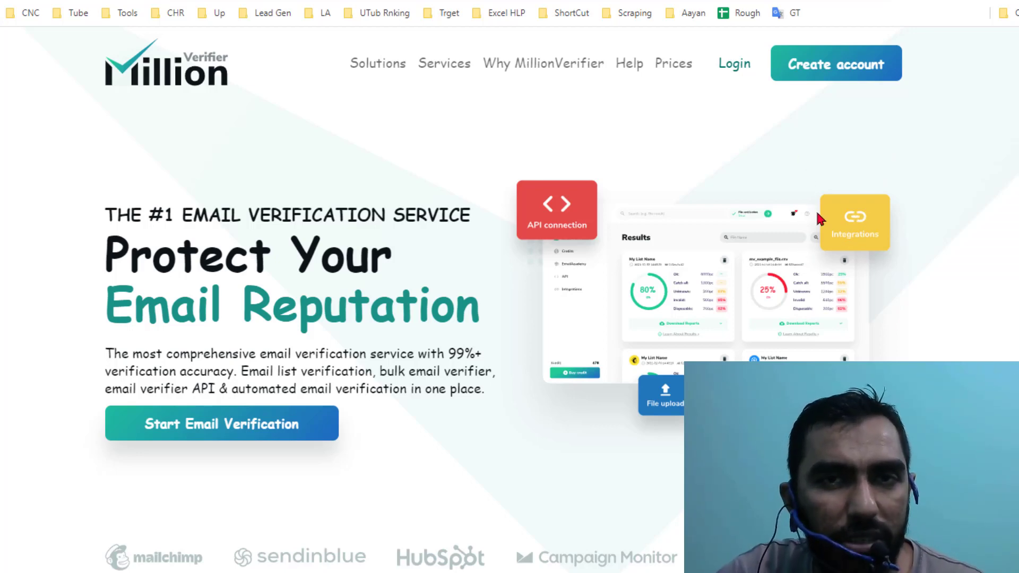
scroll(816, 211, "down", 2)
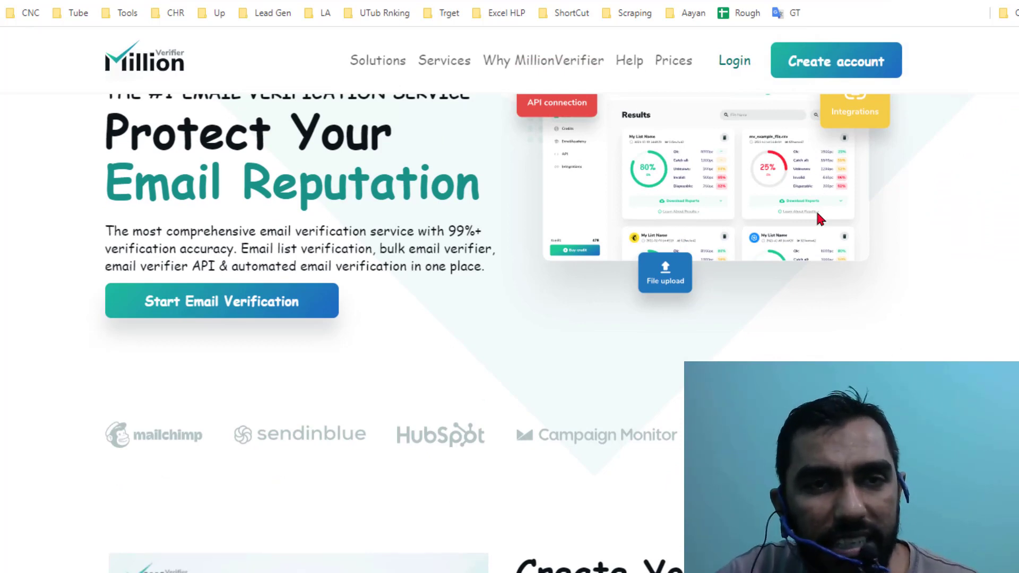
scroll(820, 218, "down", 2)
scroll(821, 218, "down", 1)
scroll(820, 219, "down", 2)
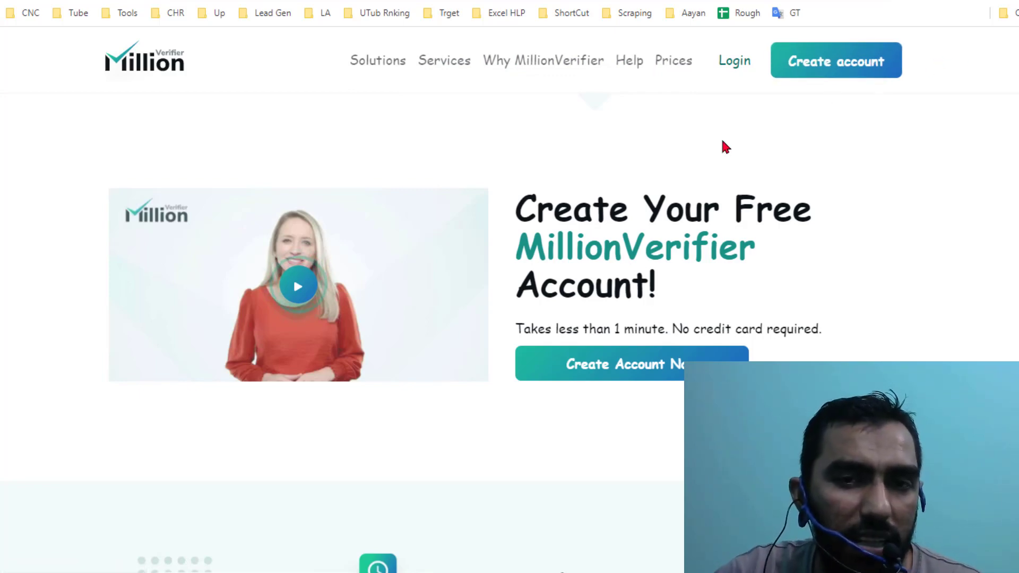
left_click(660, 64)
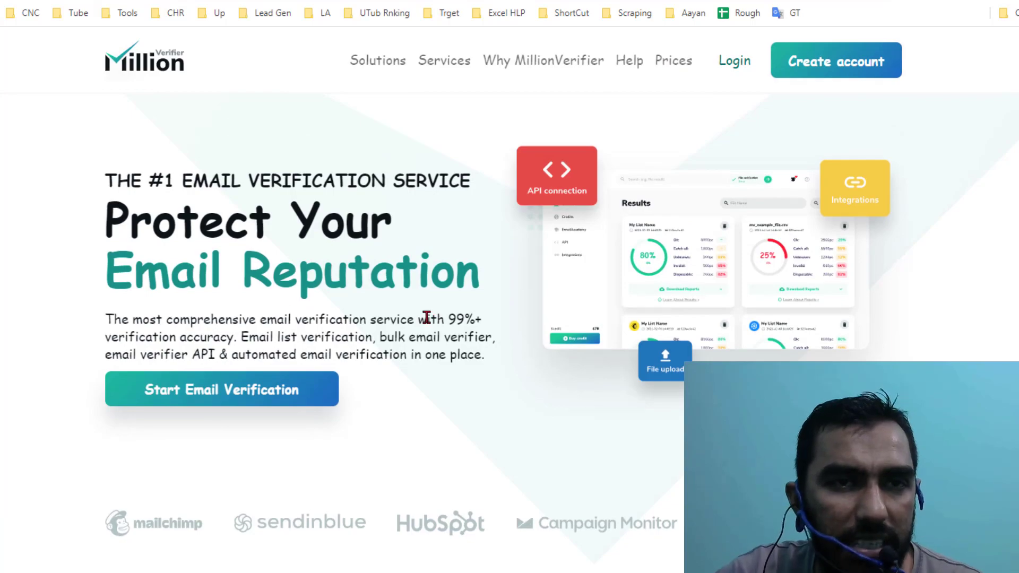
scroll(390, 238, "down", 5)
scroll(380, 292, "down", 5)
scroll(385, 296, "down", 5)
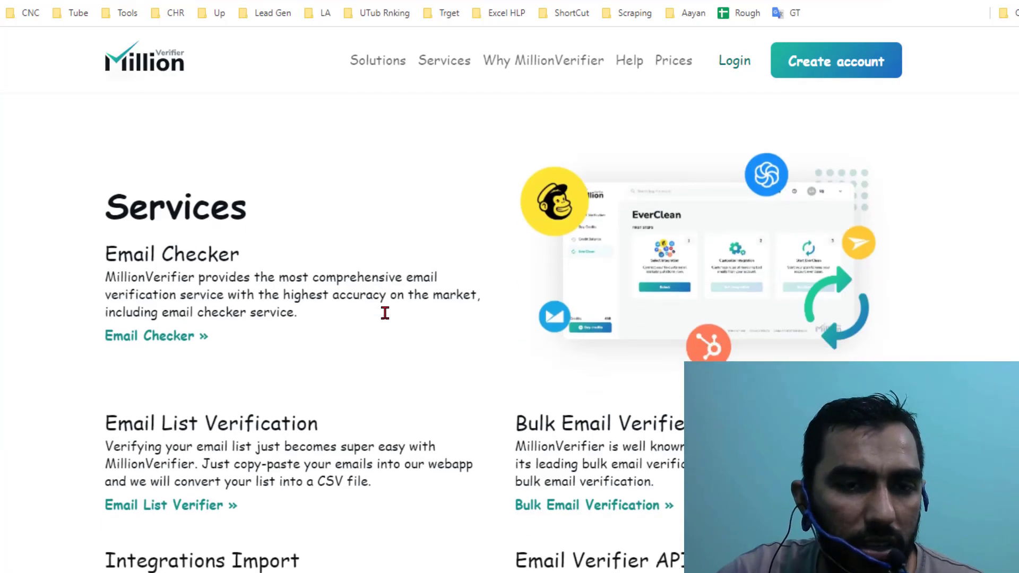
scroll(384, 311, "down", 5)
scroll(385, 312, "down", 3)
scroll(383, 312, "down", 5)
scroll(455, 323, "down", 2)
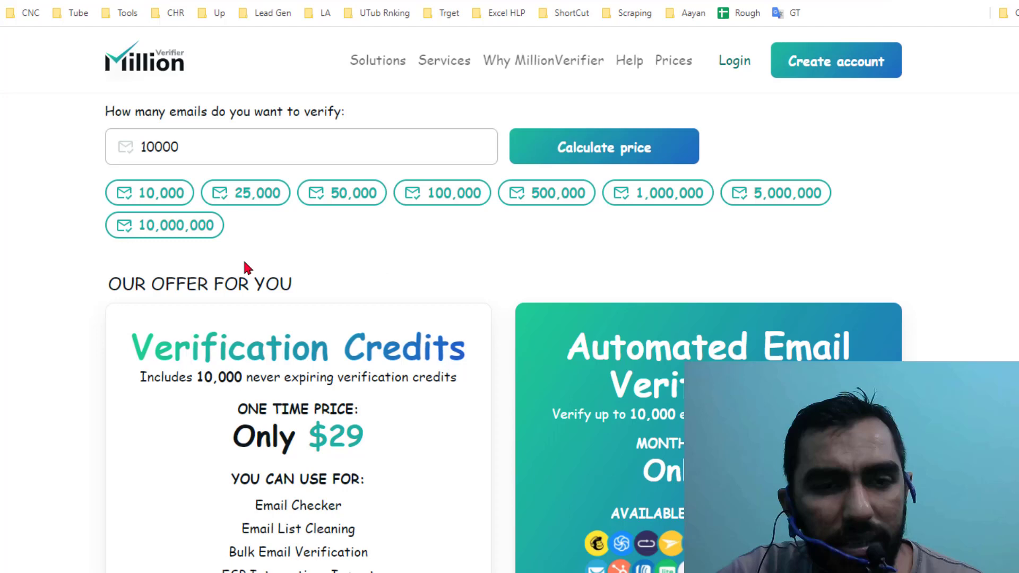
scroll(403, 368, "down", 2)
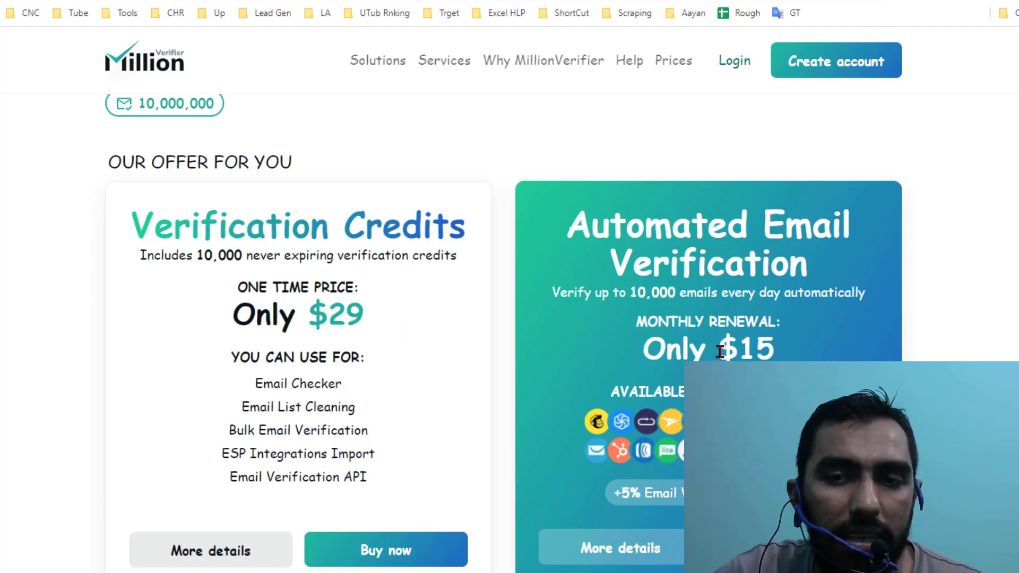
Step: Highlight the $15 monthly automated verification price in the 'Our offer for you' cards
left_click_drag(720, 352, 776, 357)
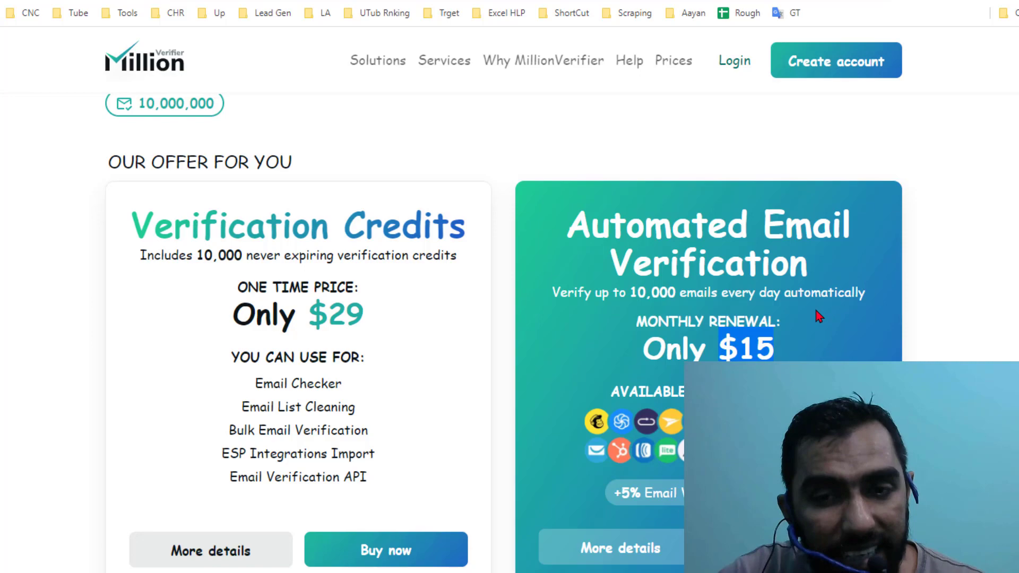
scroll(598, 323, "down", 2)
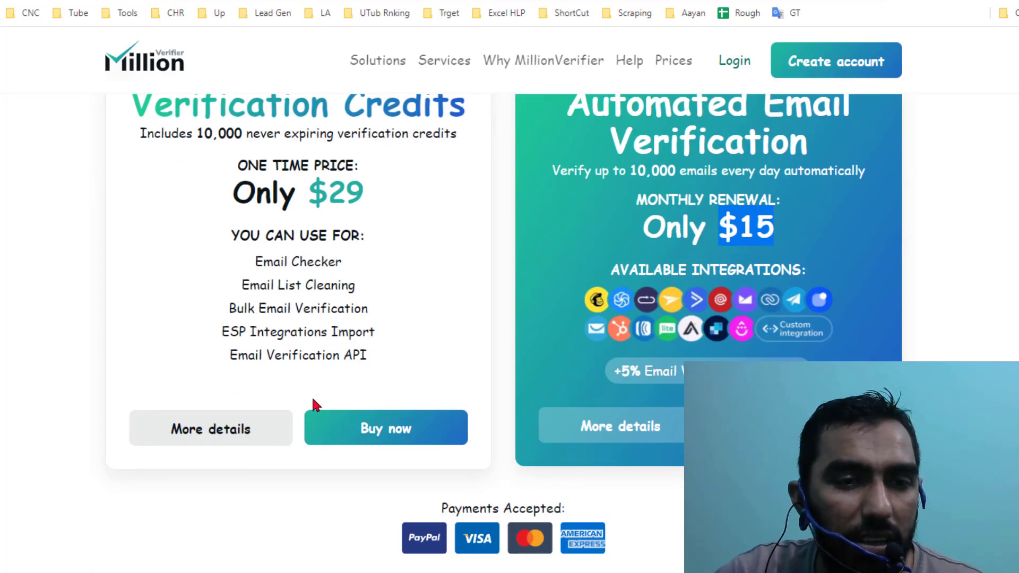
Step: Open the Verification Credits 'More details' price list, starting at 10,000 credits for $29
left_click(256, 431)
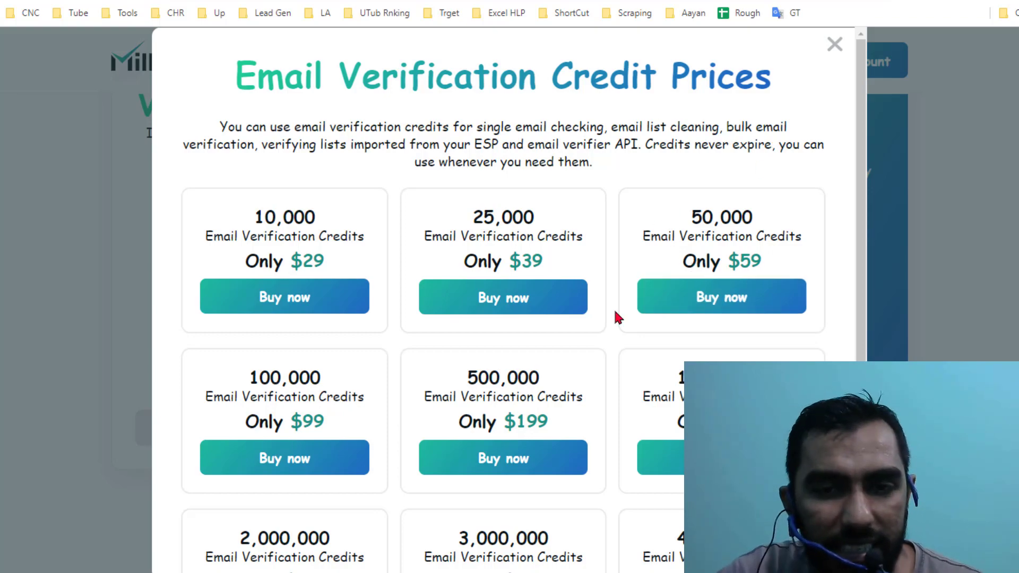
scroll(622, 343, "down", 3)
scroll(623, 354, "down", 1)
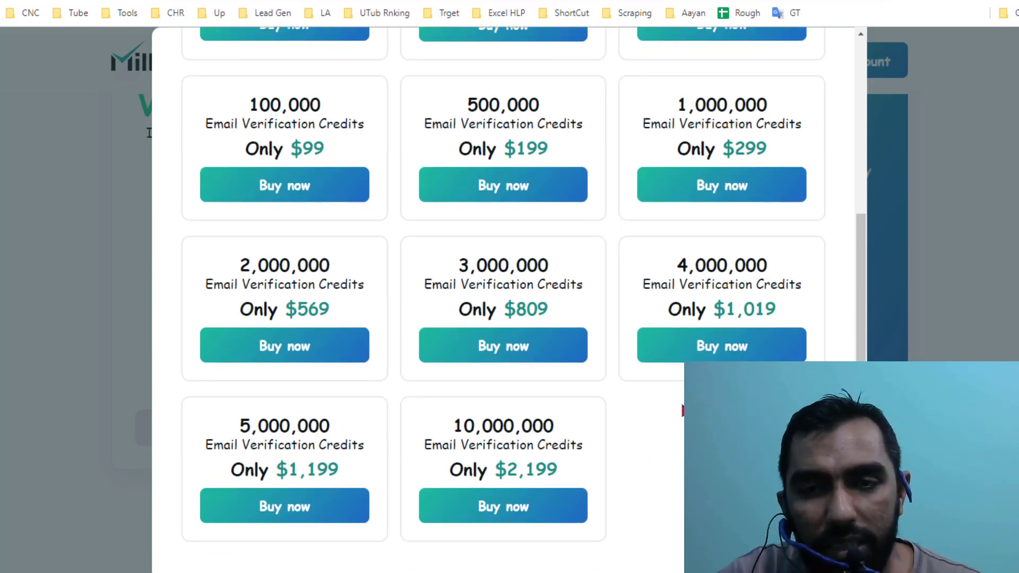
scroll(682, 410, "up", 2)
scroll(682, 410, "up", 2)
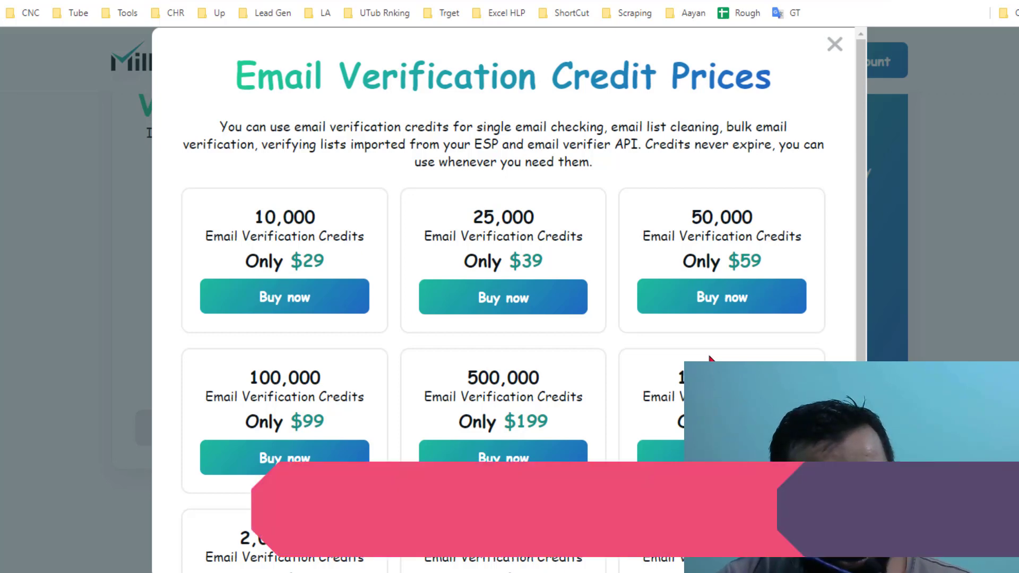
Step: Close the credit price list and open 'Create account' in a new tab
left_click(874, 314)
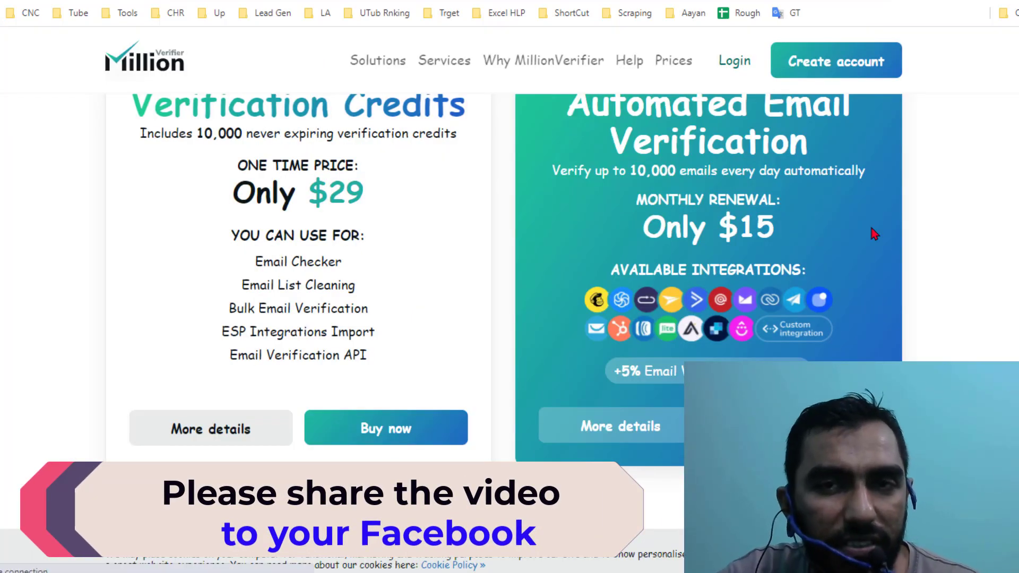
right_click(813, 63)
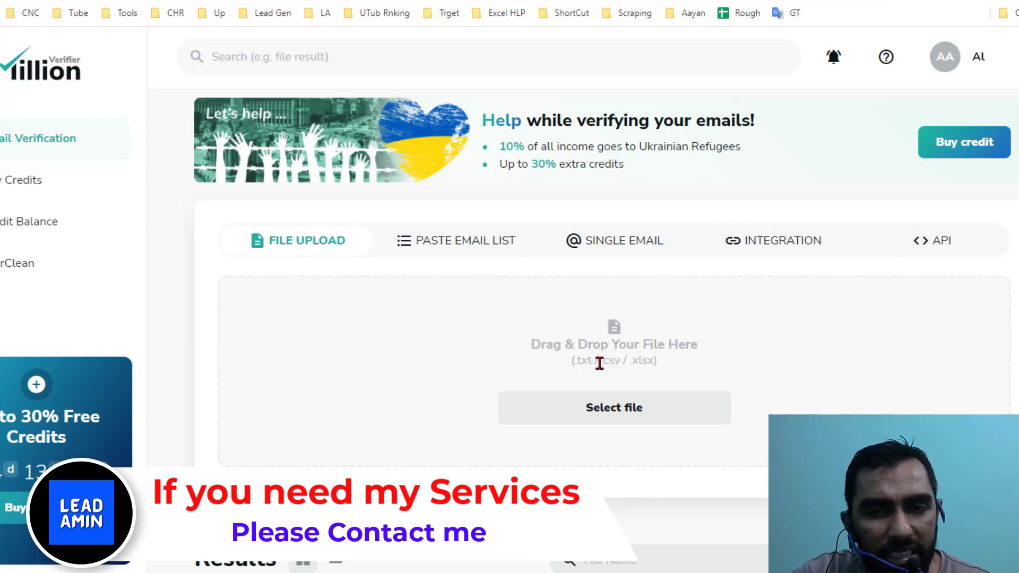
Step: Go through the Paste Email List and Single Email tabs to reach the Integration options
left_click(484, 249)
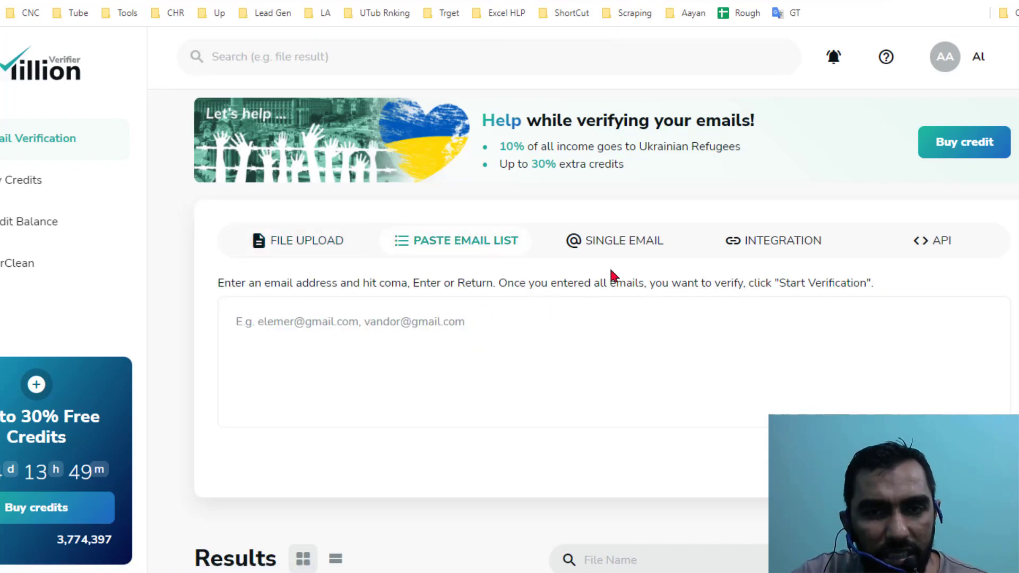
left_click(639, 246)
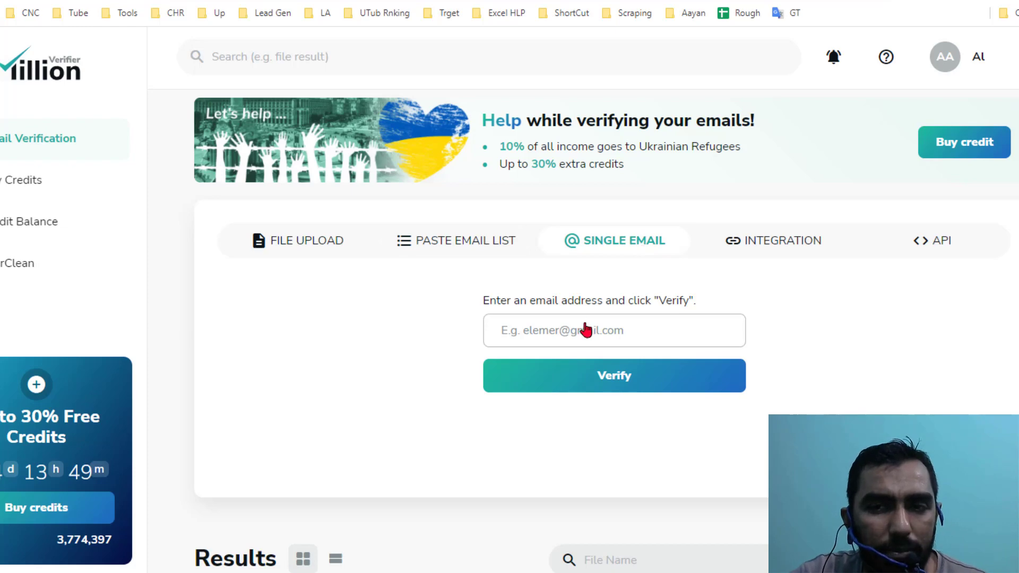
left_click(801, 254)
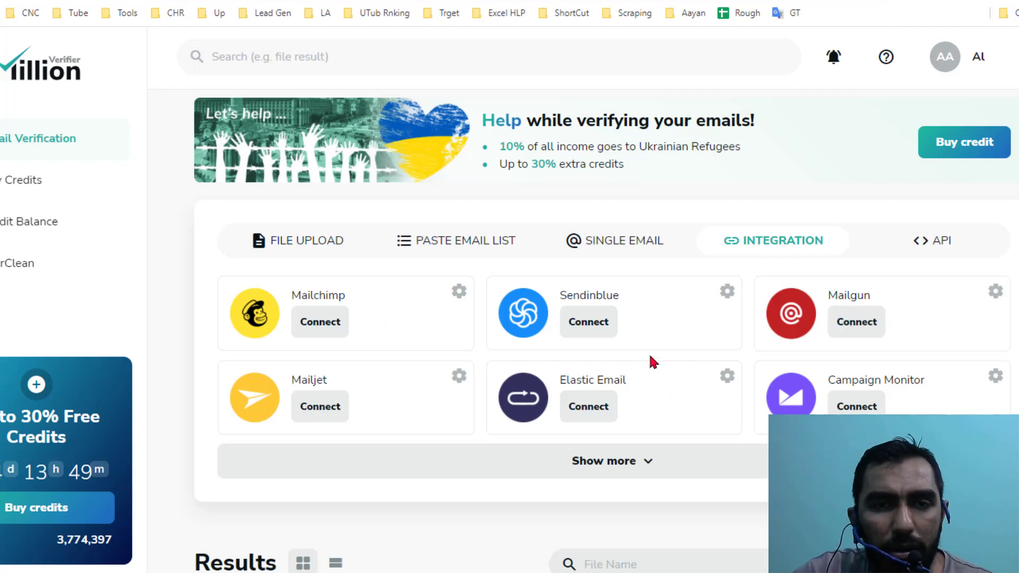
Step: Expand the full integrations list, view the API option, then go to Buy Credits
left_click(625, 461)
scroll(614, 371, "down", 1)
scroll(610, 375, "down", 2)
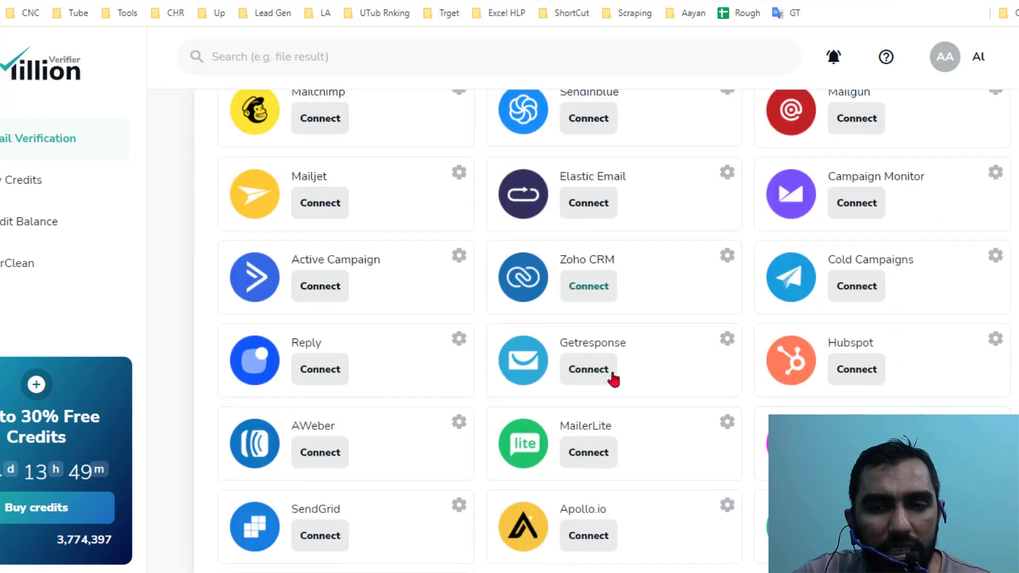
scroll(558, 359, "down", 2)
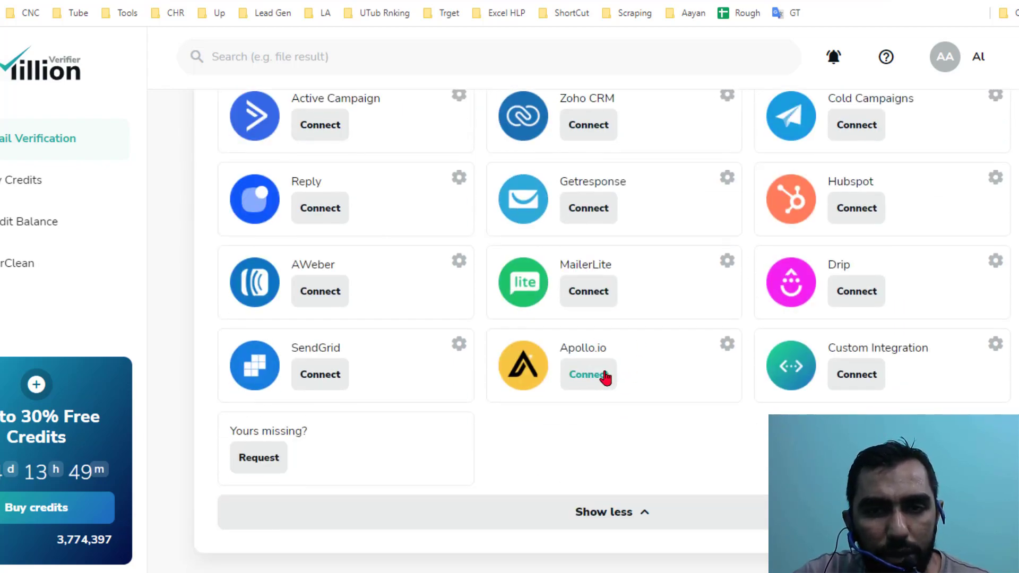
scroll(605, 378, "up", 3)
scroll(608, 371, "up", 2)
scroll(629, 366, "up", 2)
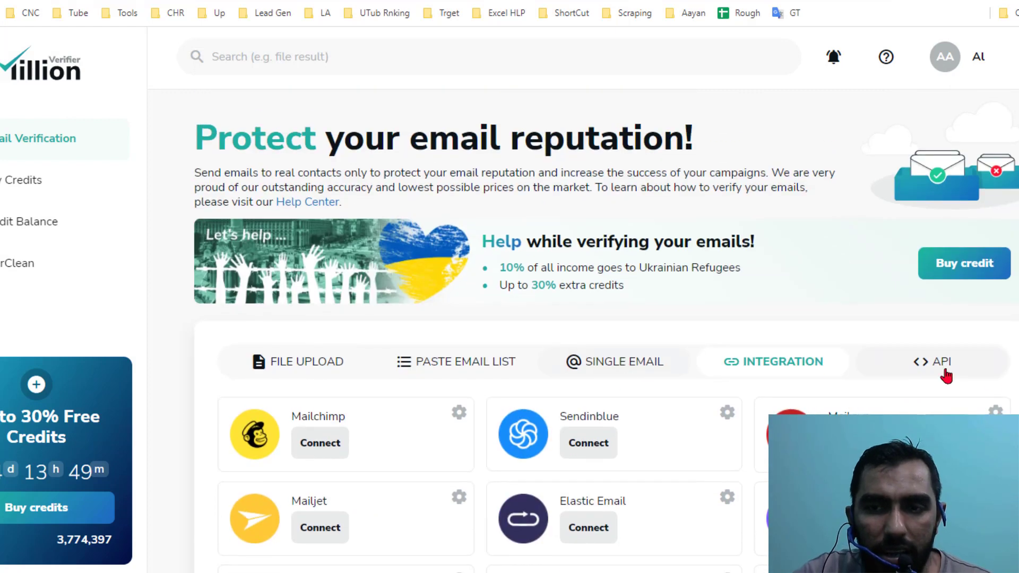
left_click(960, 364)
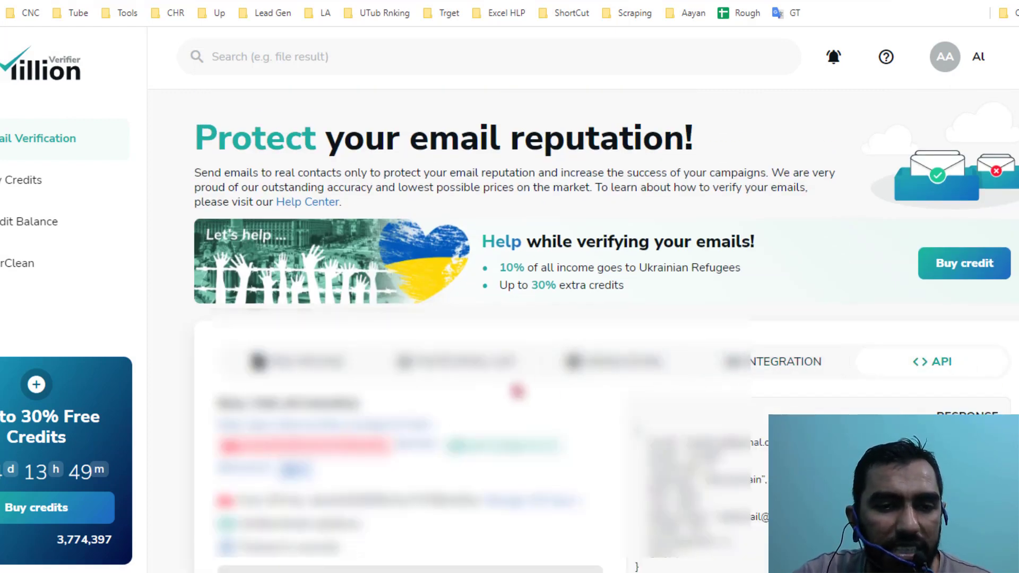
scroll(959, 364, "down", 2)
left_click(960, 140)
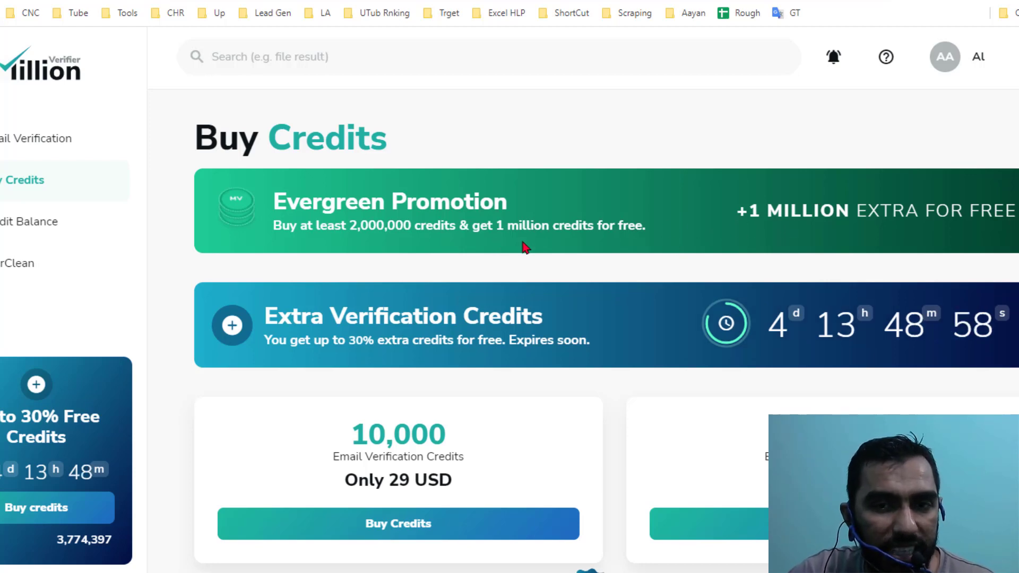
scroll(640, 244, "down", 2)
scroll(566, 250, "down", 2)
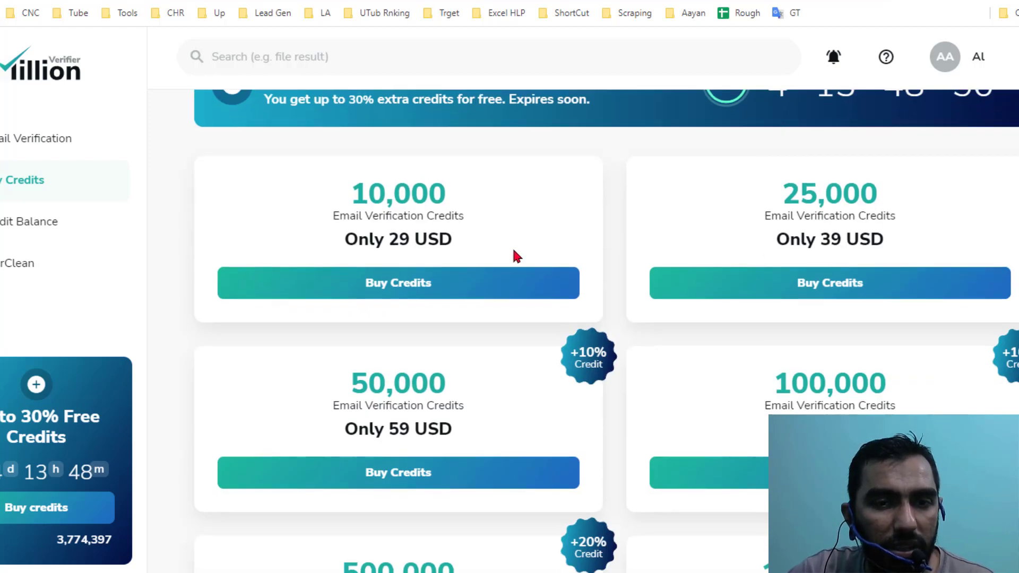
scroll(736, 247, "down", 3)
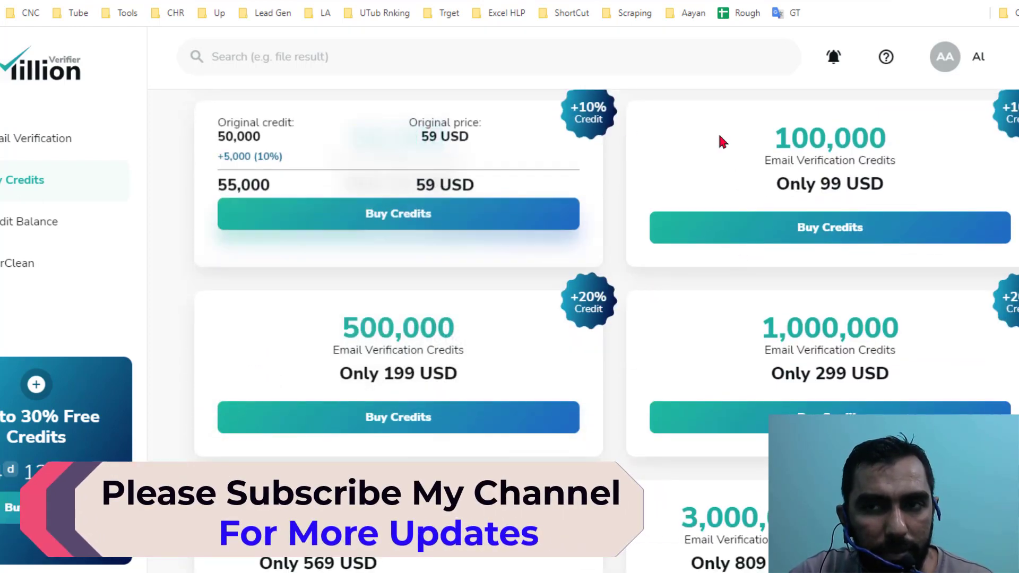
scroll(974, 303, "down", 2)
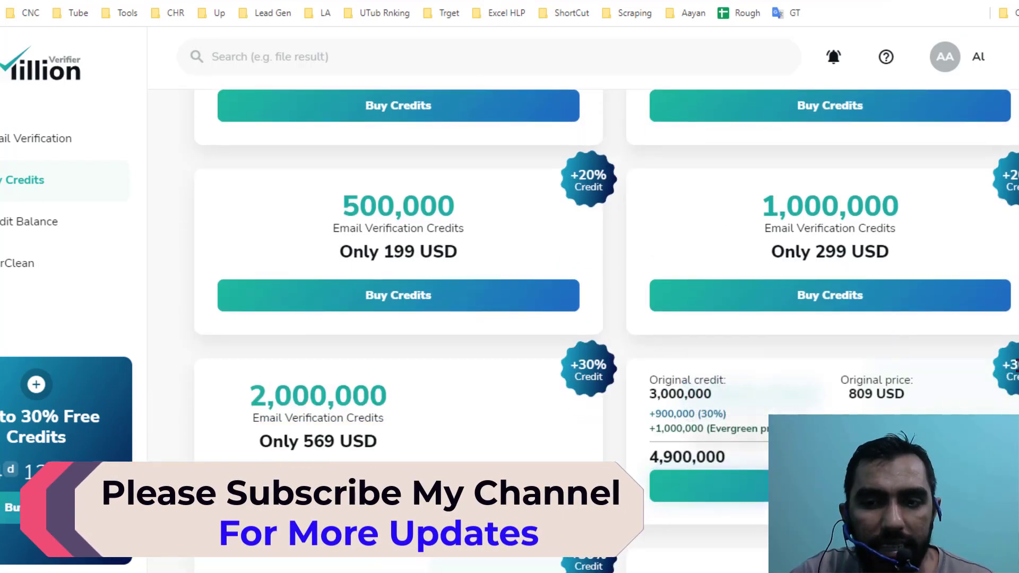
scroll(495, 336, "down", 2)
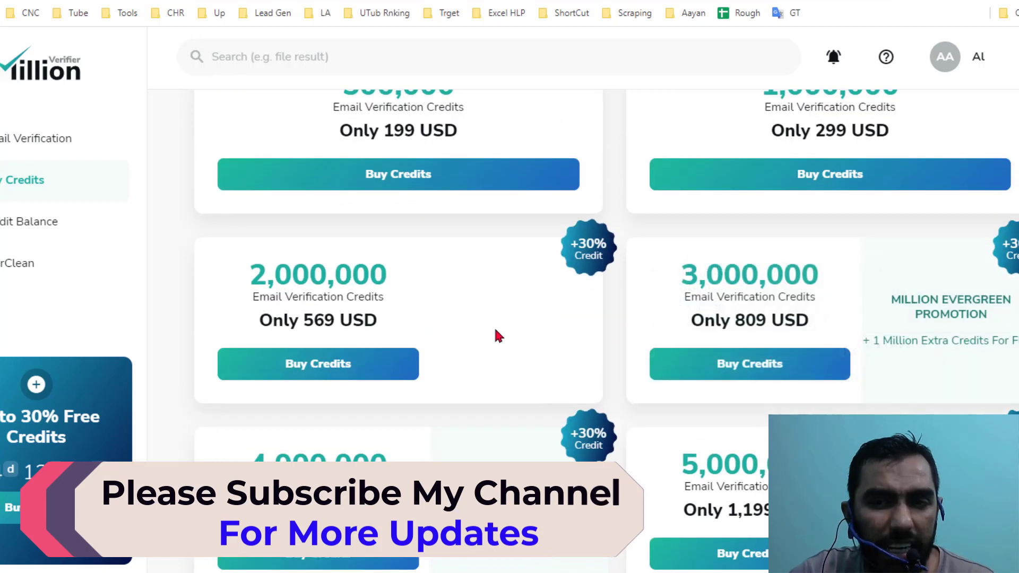
scroll(834, 361, "down", 3)
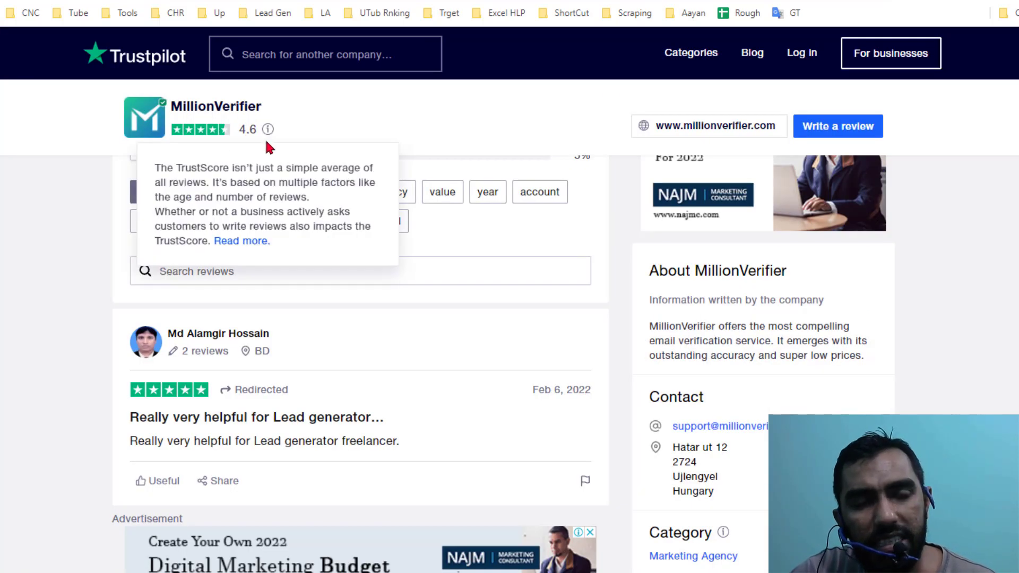
scroll(261, 164, "up", 2)
scroll(259, 162, "up", 3)
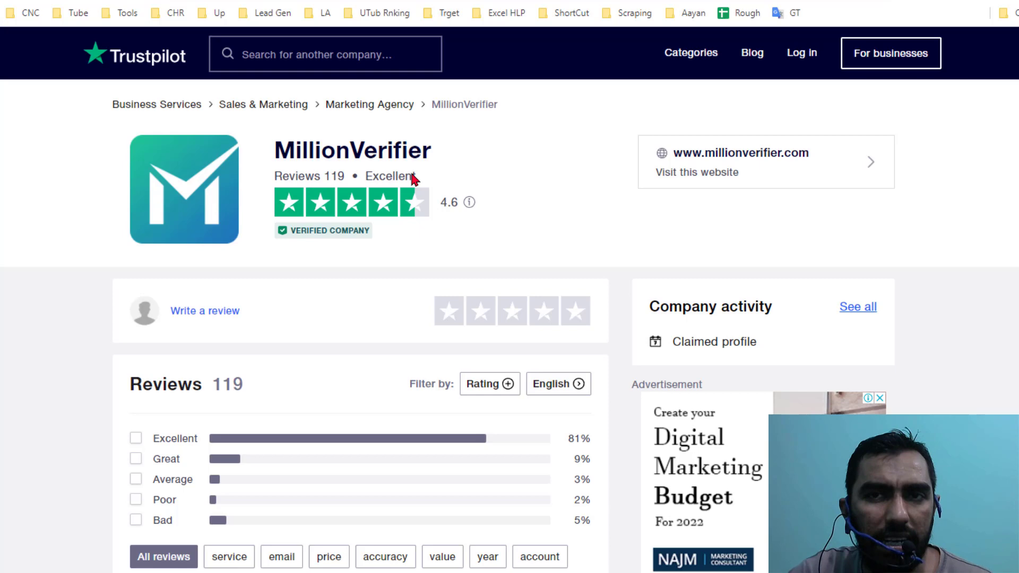
Step: Switch to the Capterra tab with MillionVerifier's 4.4 rating from 10 reviews
key("ctrl+Tab")
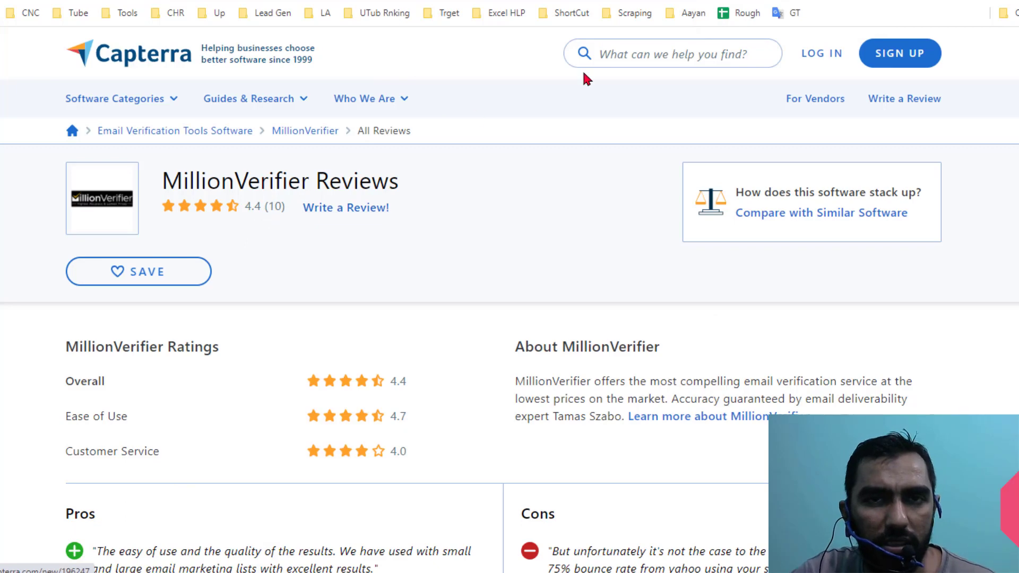
Step: Return to the MillionVerifier results tab showing CRYPTO INVESTORS at 67.3% Ok
key("ctrl+Tab")
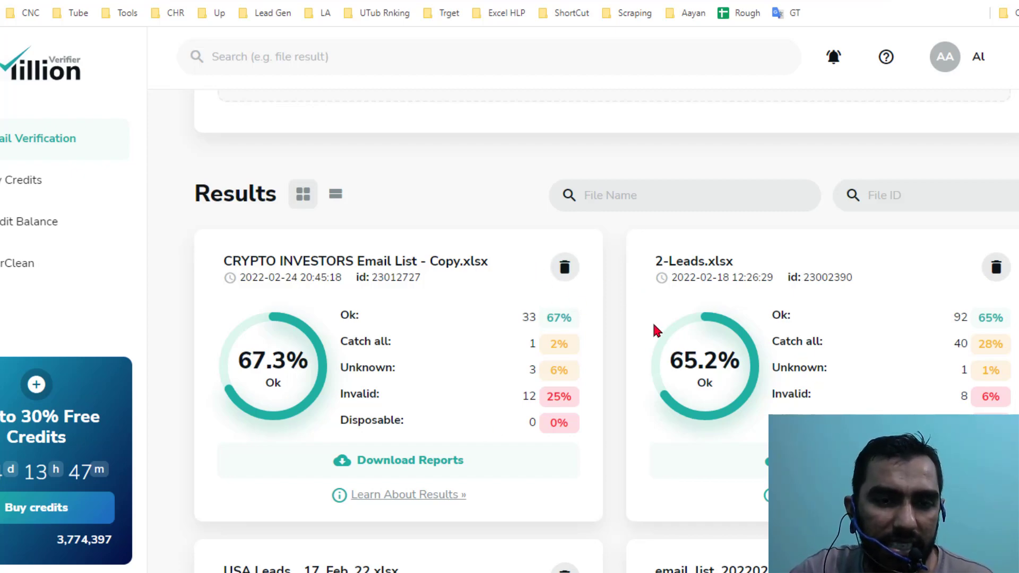
scroll(650, 333, "down", 2)
left_click(431, 338)
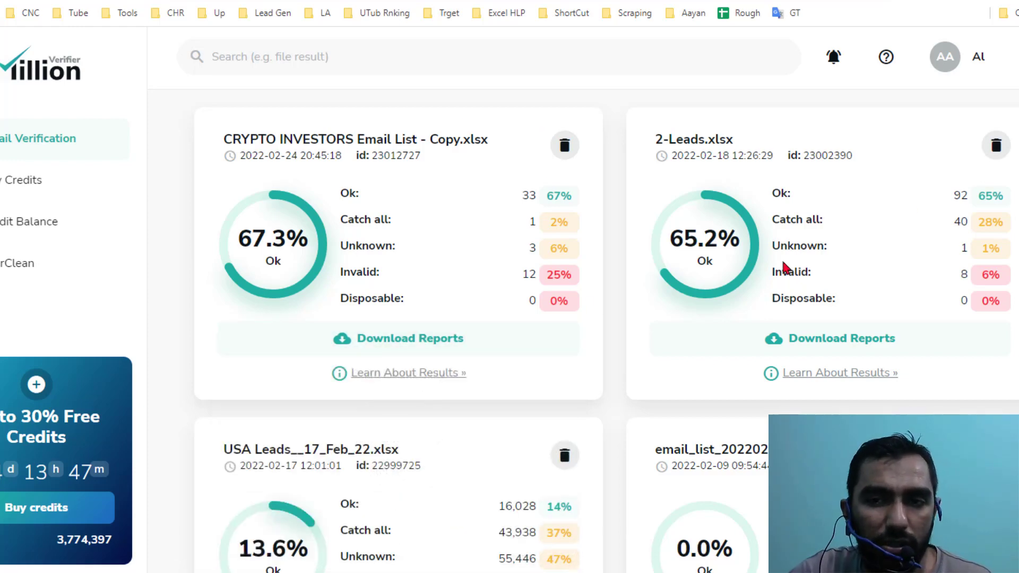
scroll(786, 268, "down", 2)
scroll(709, 275, "down", 2)
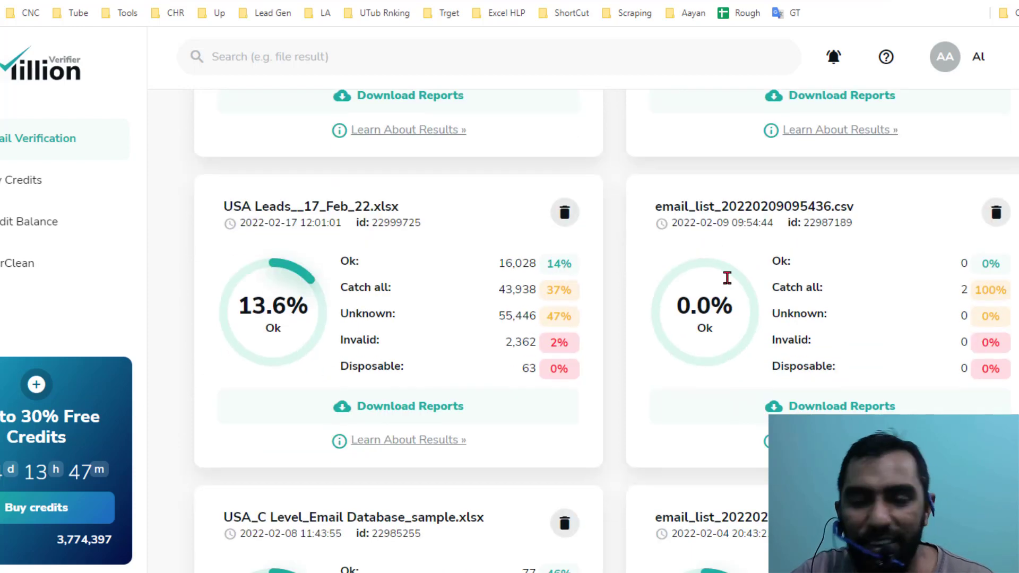
scroll(725, 278, "down", 2)
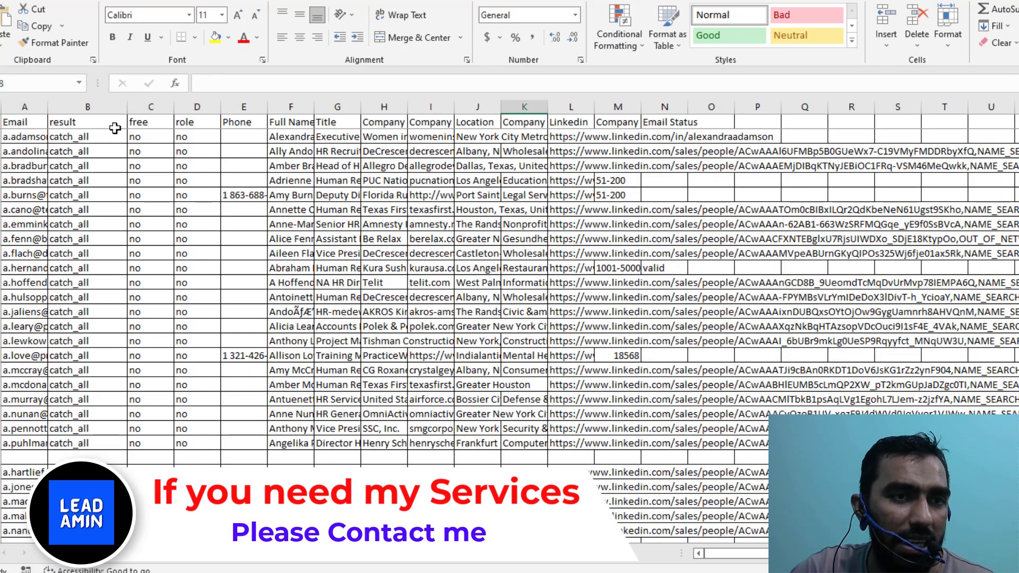
Step: Select column B results across catch_all, ok and unknown rows, then return to the first row
left_click_drag(120, 139, 122, 442)
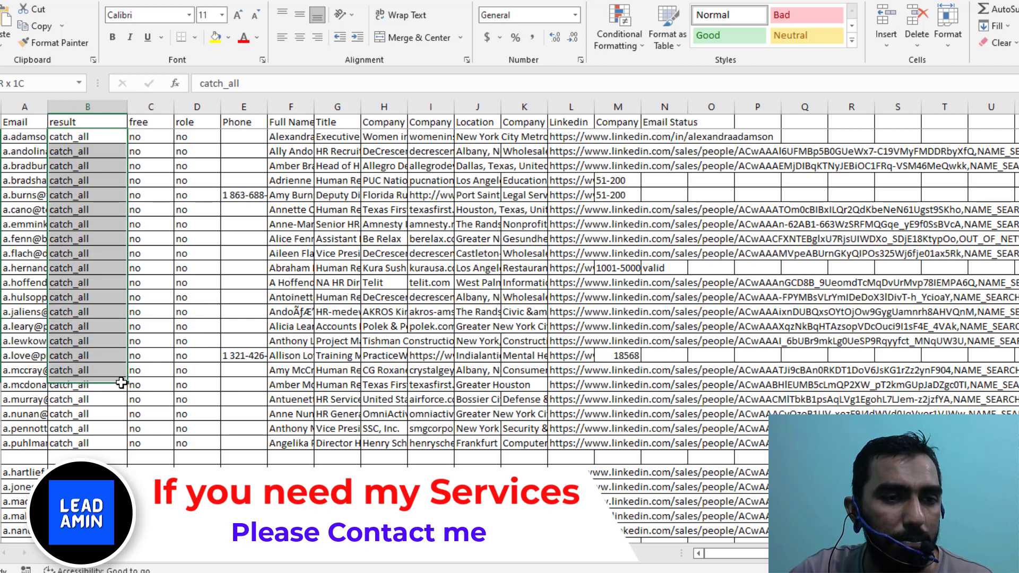
scroll(108, 382, "down", 3)
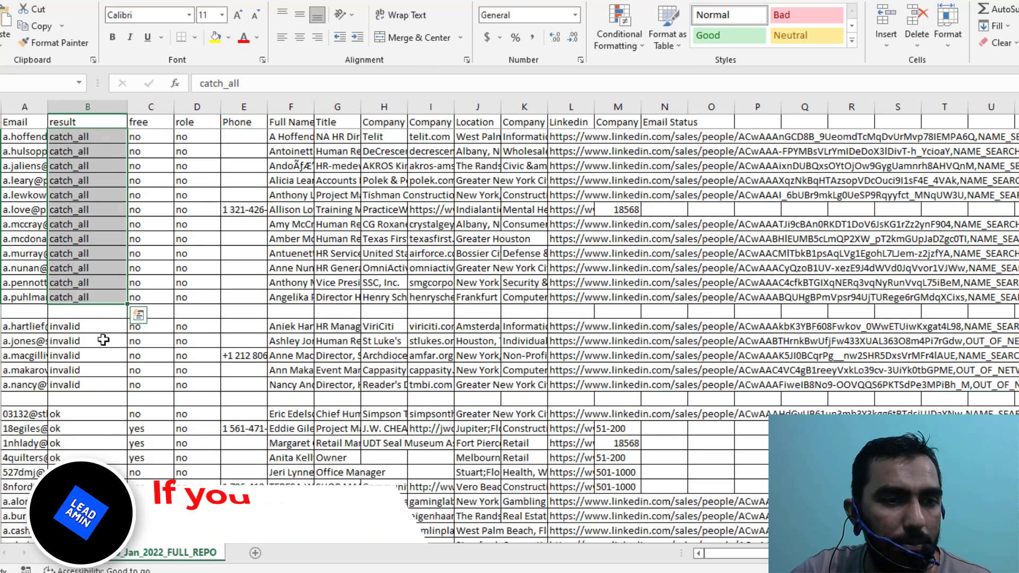
left_click_drag(103, 333, 112, 387)
scroll(110, 382, "down", 2)
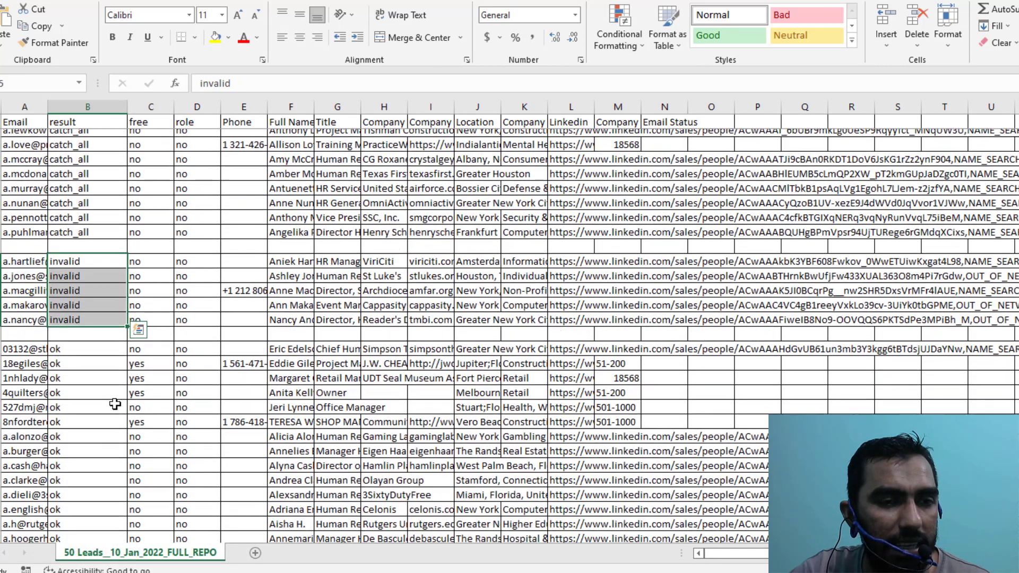
left_click(109, 344)
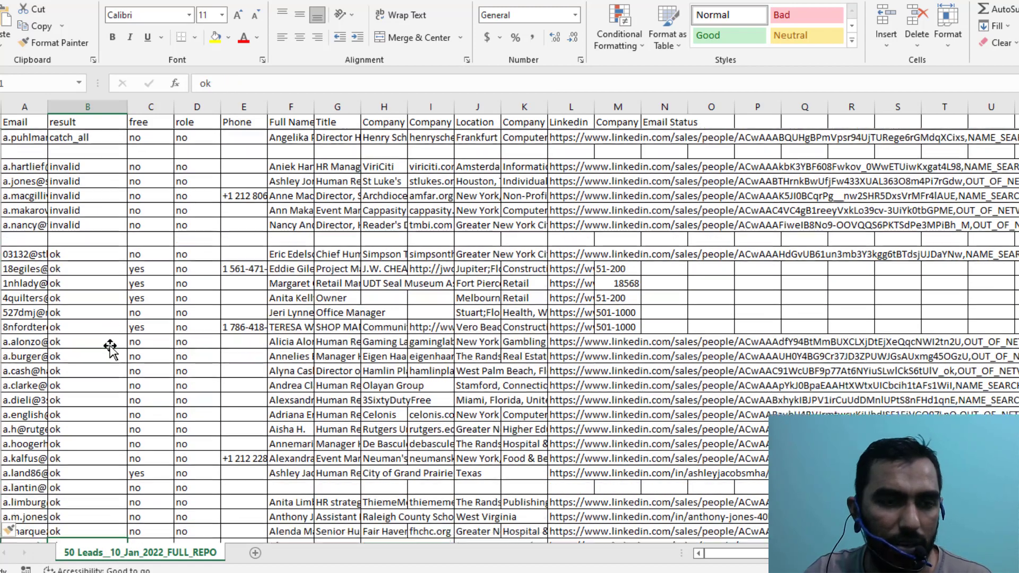
scroll(109, 344, "down", 7)
left_click(115, 311, "shift")
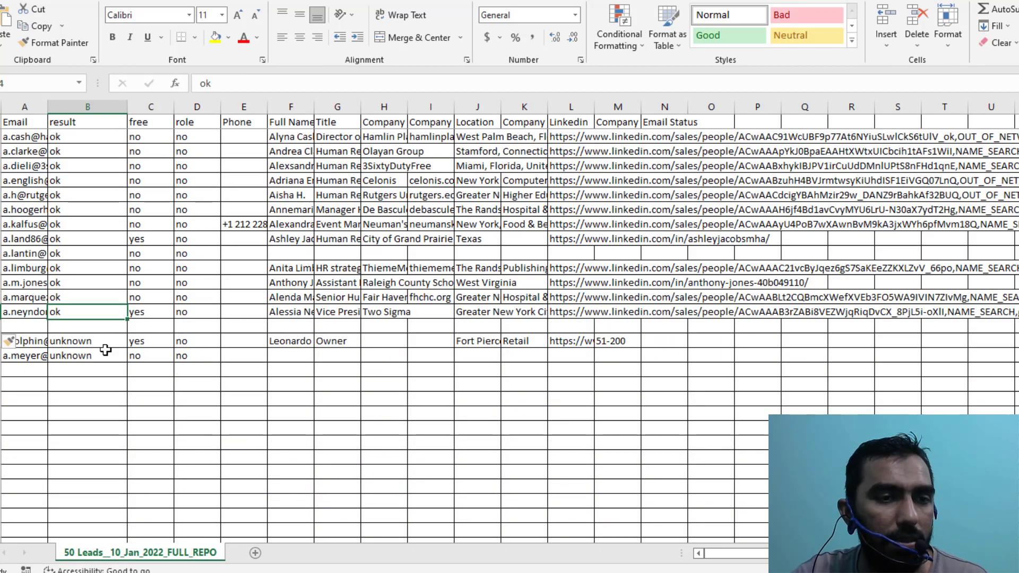
left_click(105, 350)
scroll(120, 334, "up", 5)
scroll(128, 322, "up", 4)
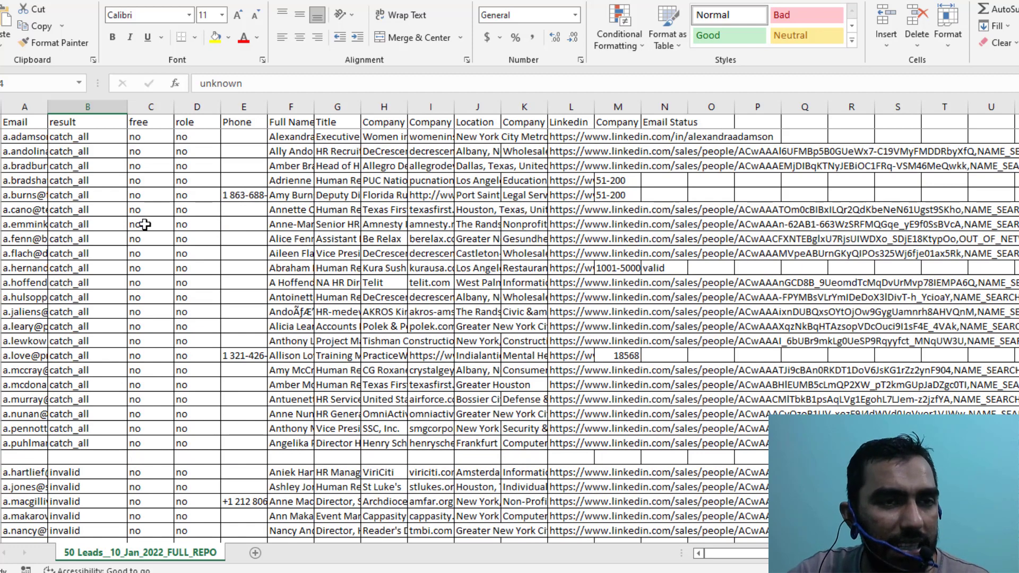
left_click(77, 137)
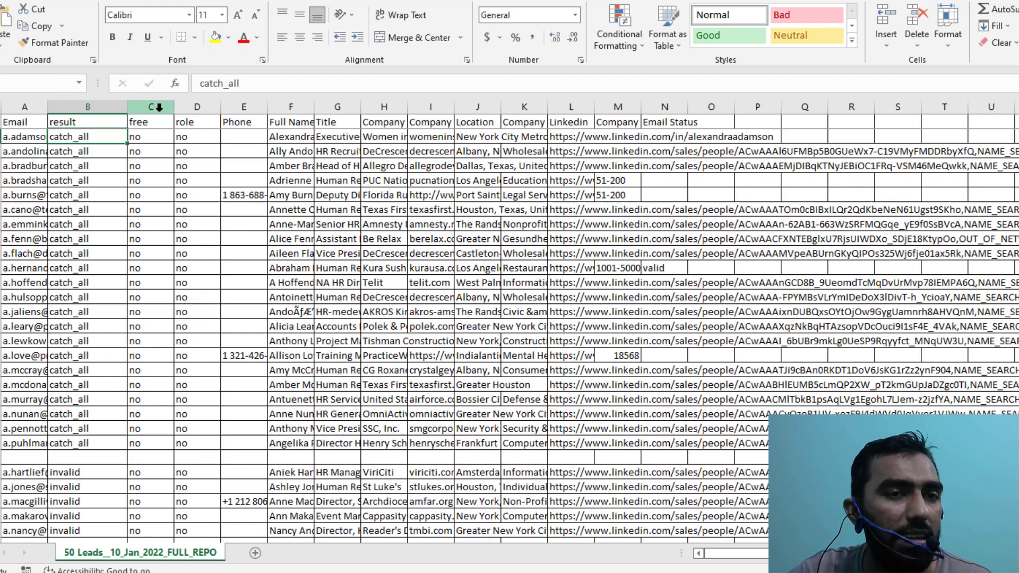
Step: Widen the free column C, check free and role values, and select columns B:C
left_click(161, 120)
left_click_drag(172, 109, 194, 110)
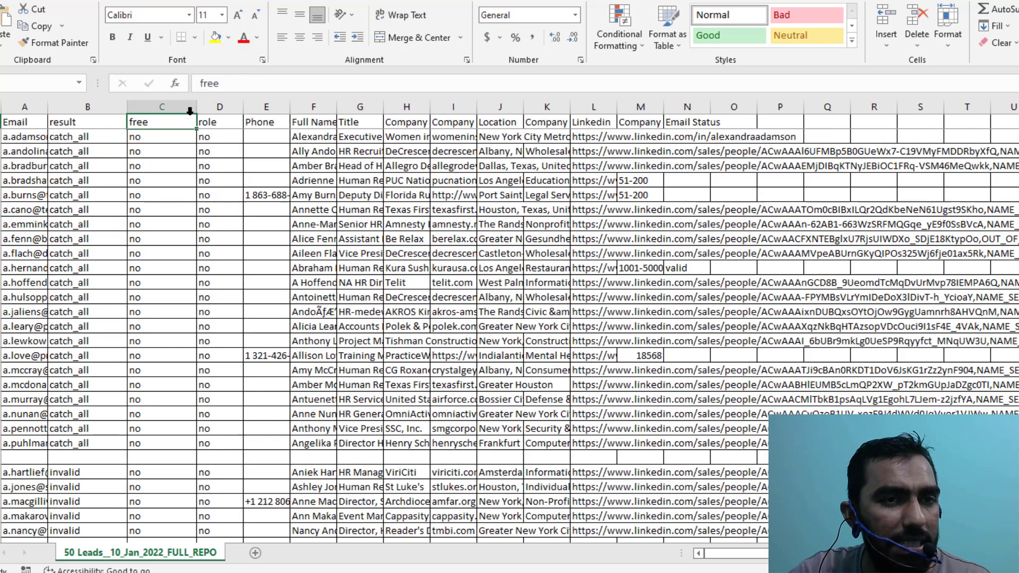
left_click(161, 139)
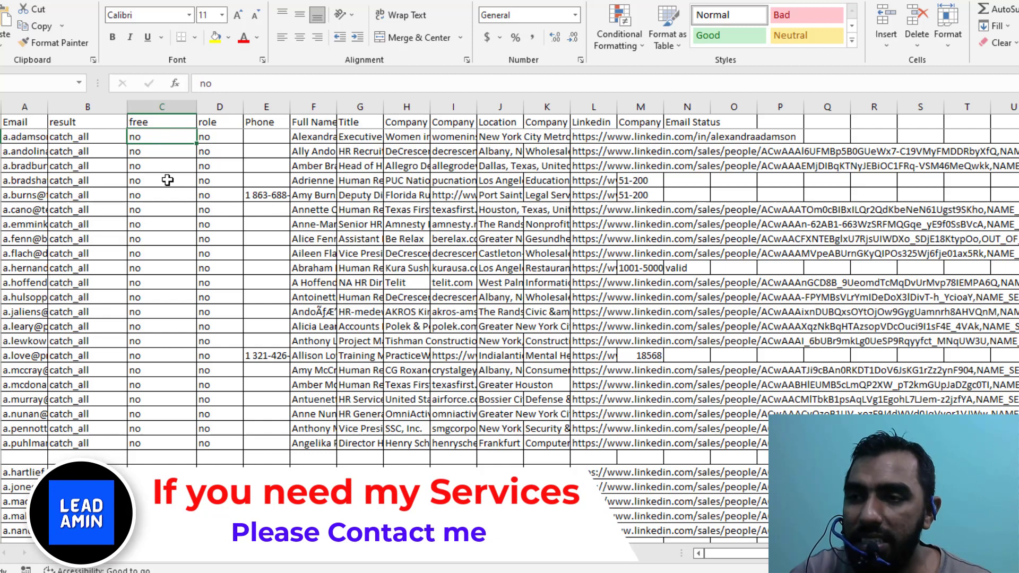
left_click(167, 180)
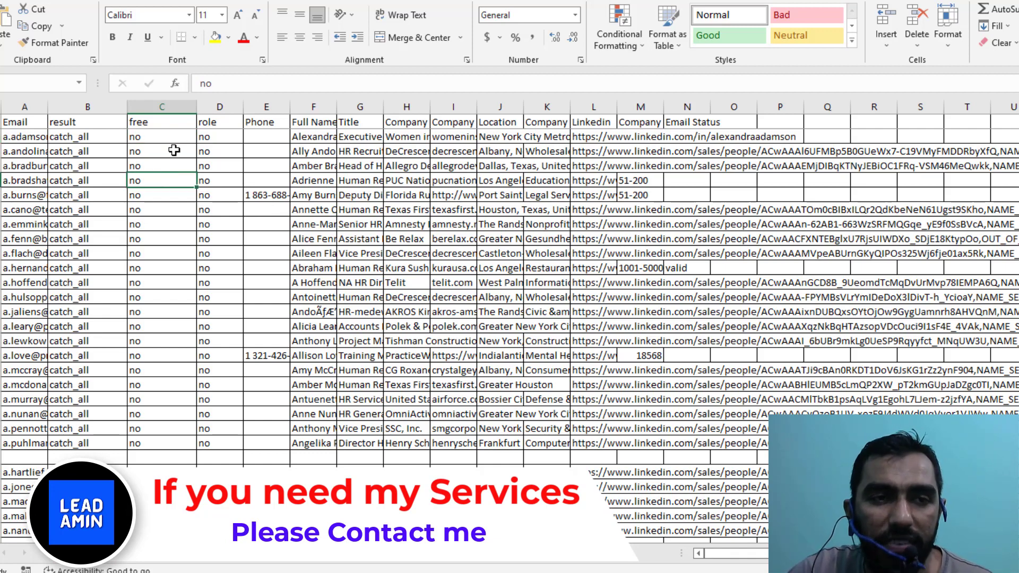
left_click(222, 142)
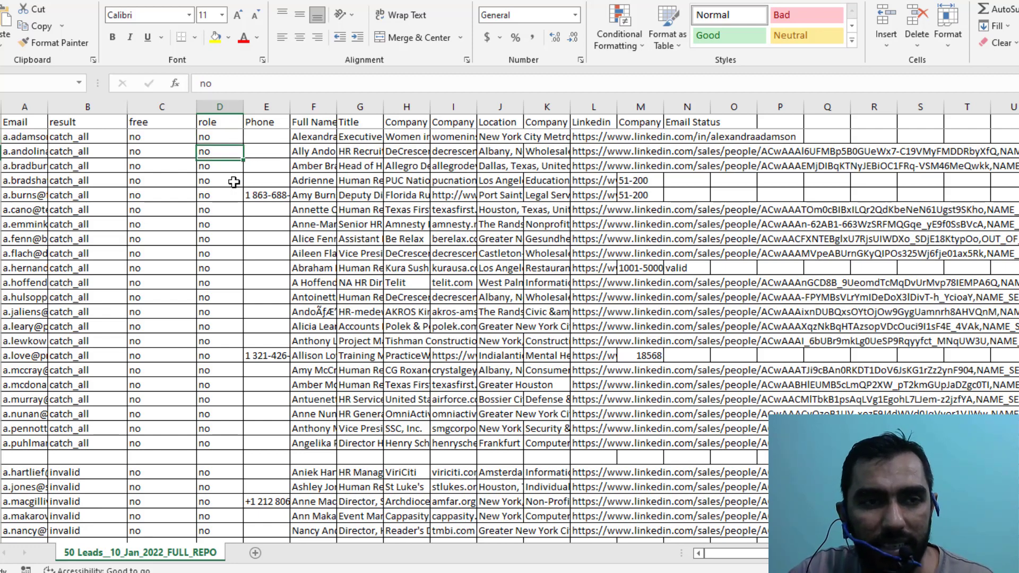
left_click_drag(86, 107, 201, 110)
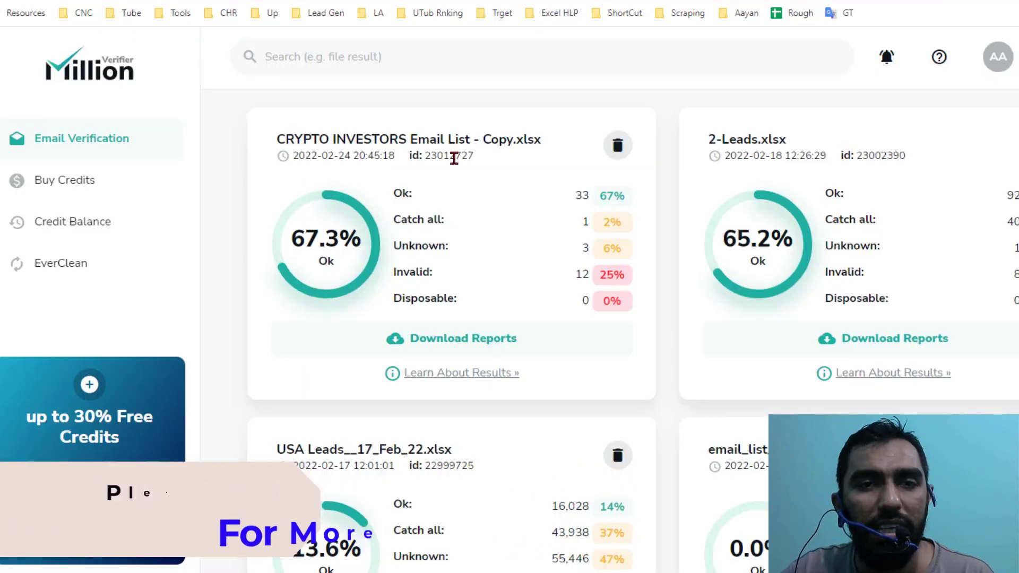
scroll(466, 192, "up", 3)
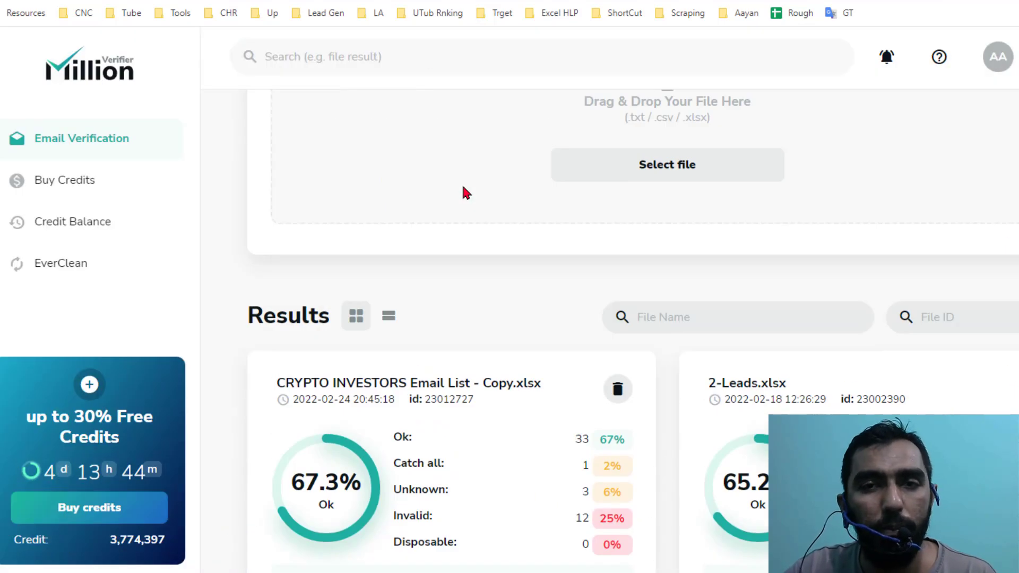
scroll(466, 193, "up", 2)
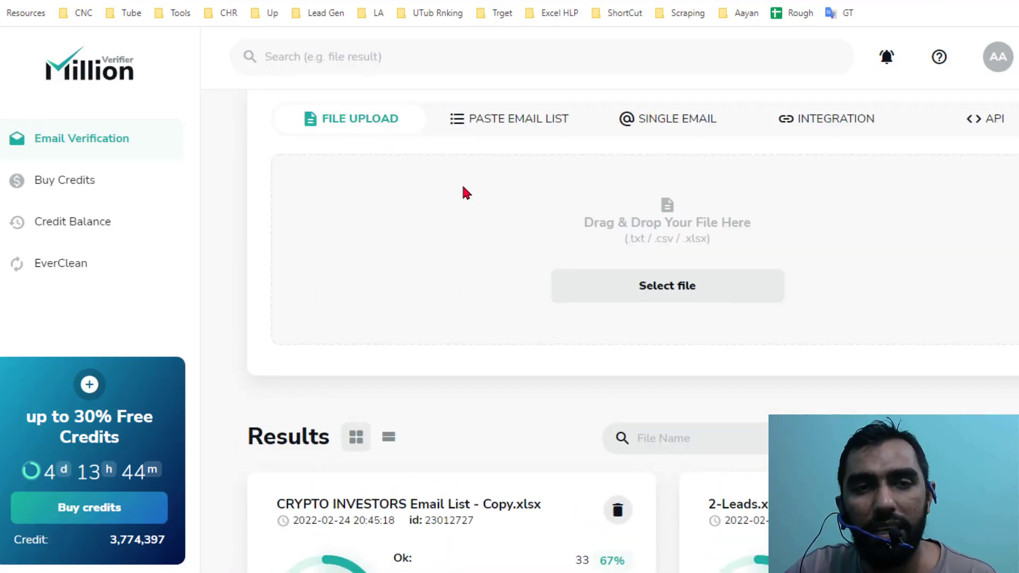